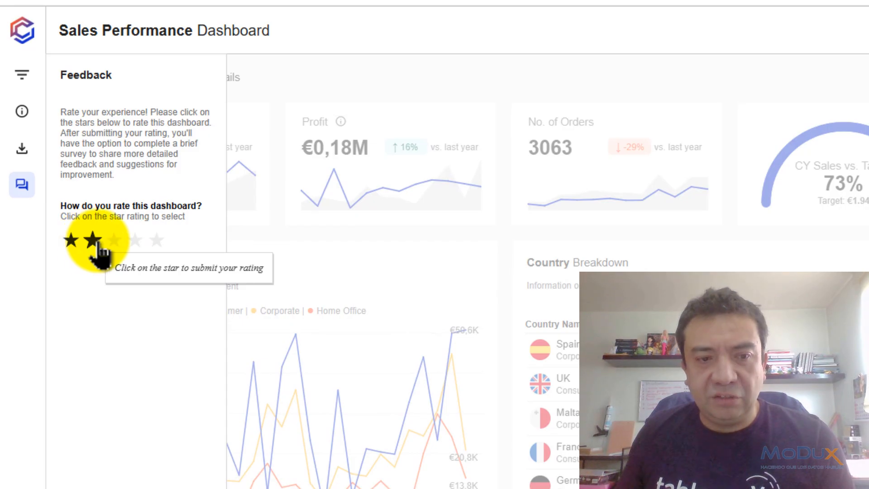
Rate the dashboard three stars from its feedback pane, and view the open YouTube video about building a feedback tool.
click(113, 241)
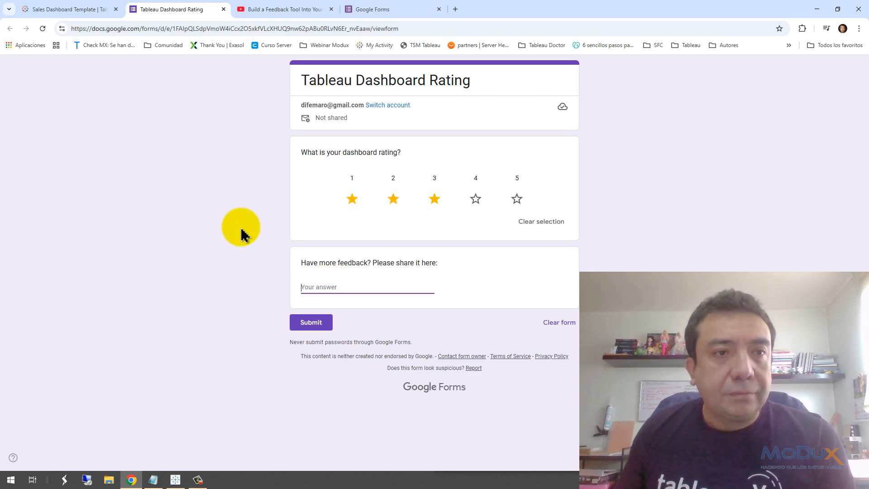
click(267, 9)
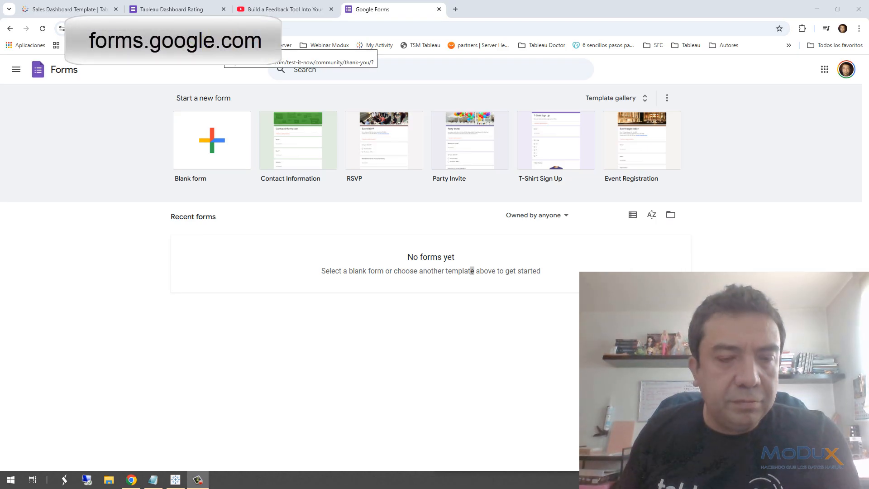
Create a blank form in Google Forms and title it "Califica nuestro Dashboard".
click(215, 143)
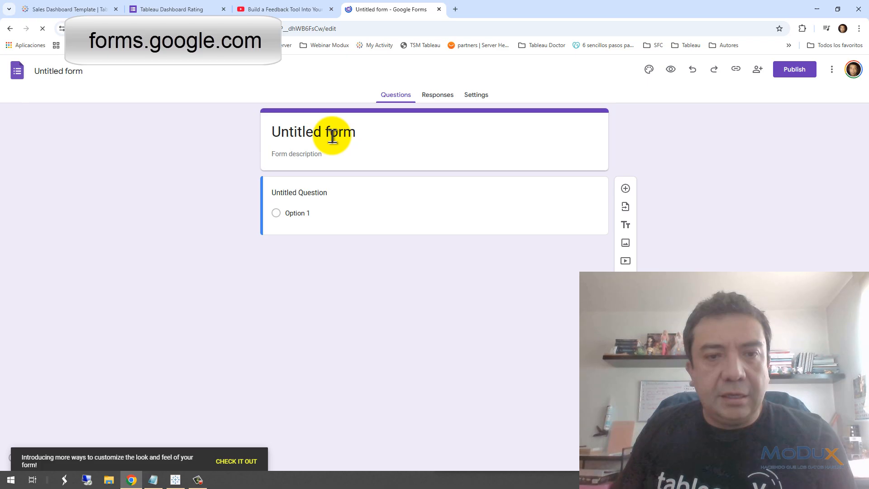
click(327, 134)
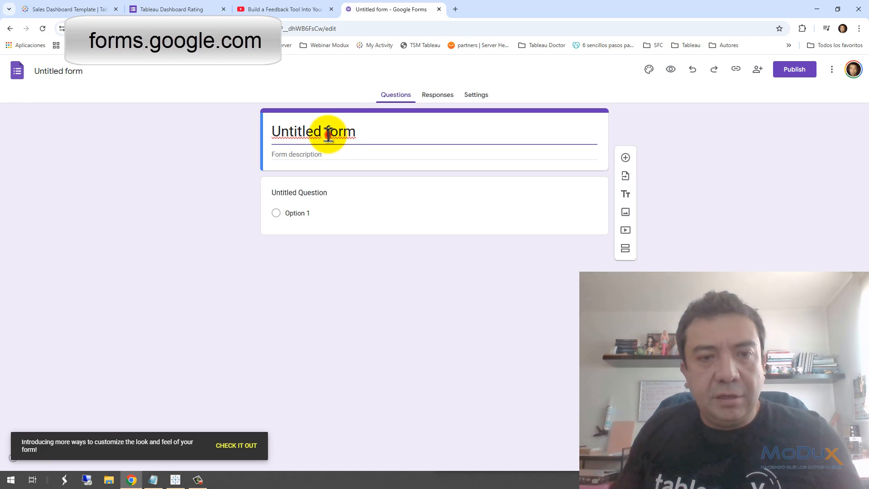
triple_click(328, 133)
text(Califica nuestro Dashboard)
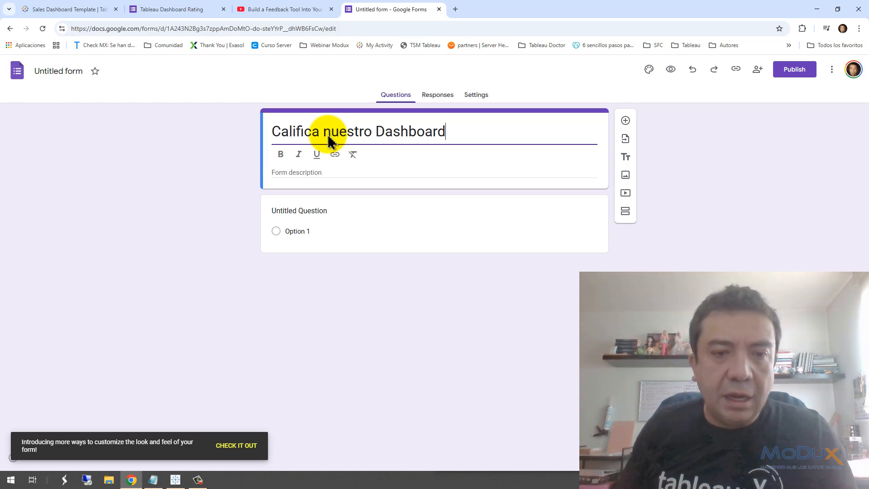
Turn the untitled question into a Rating question worded "Danos tu calificación".
click(355, 233)
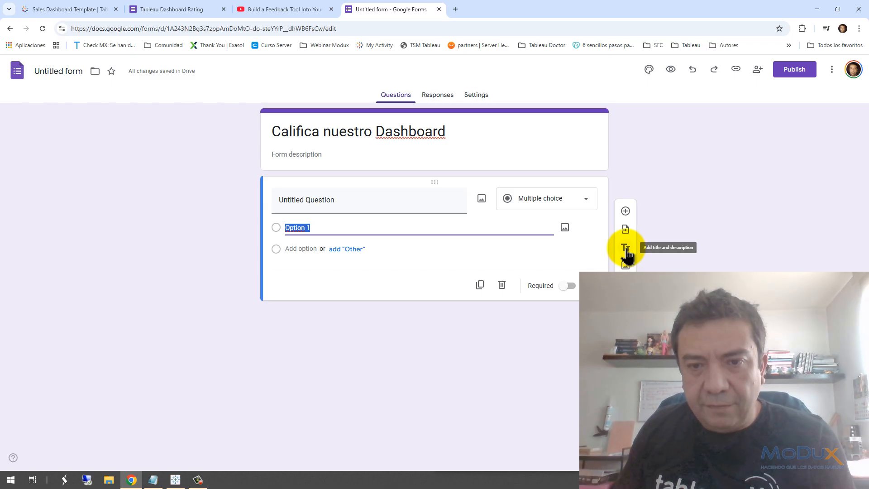
click(576, 206)
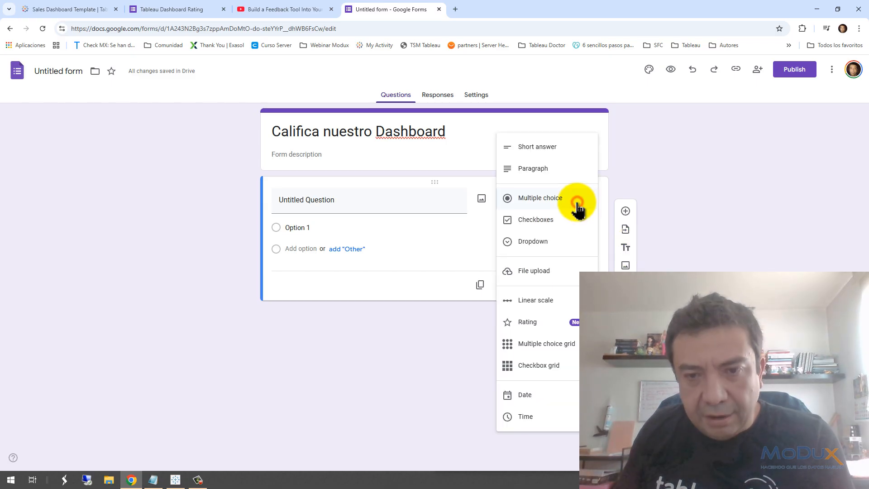
click(527, 322)
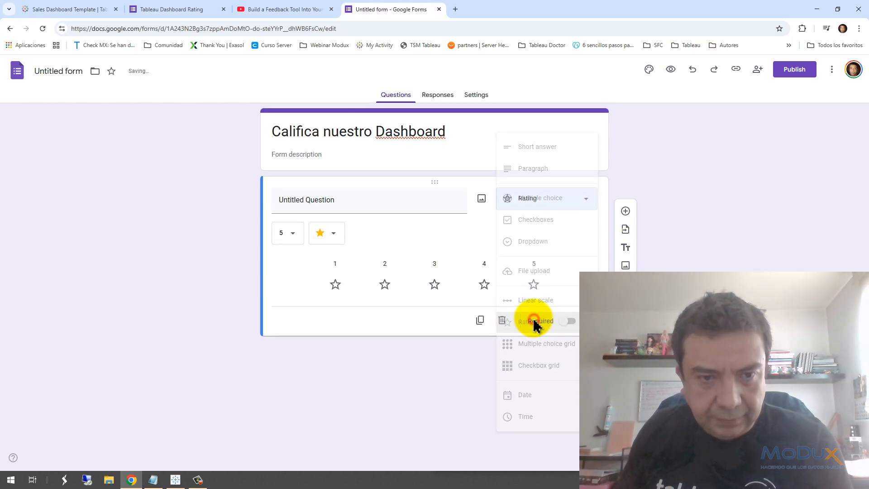
click(334, 203)
text(Danos tu calificación)
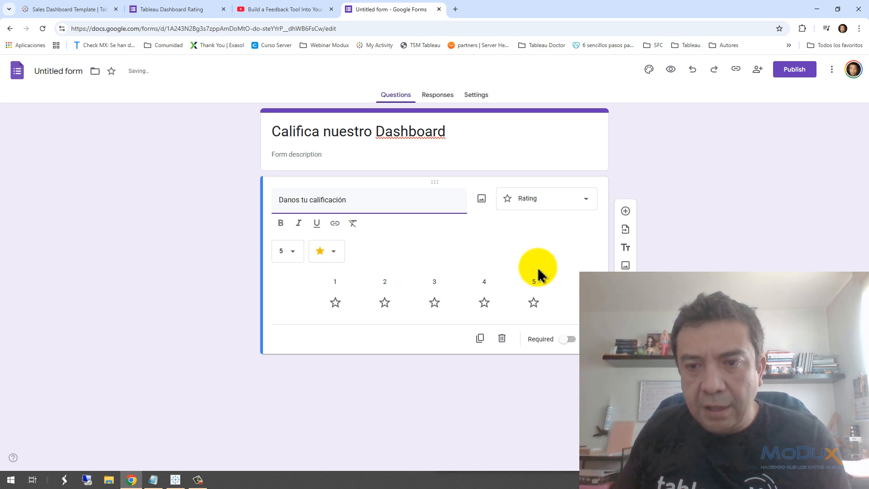
Add a short-answer question "Cuál es el Dashboard" and place it above the rating question.
click(625, 210)
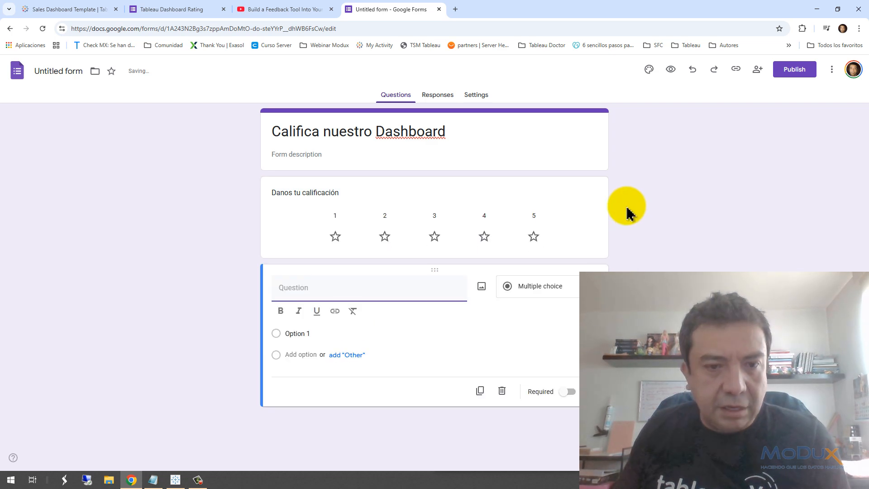
click(314, 286)
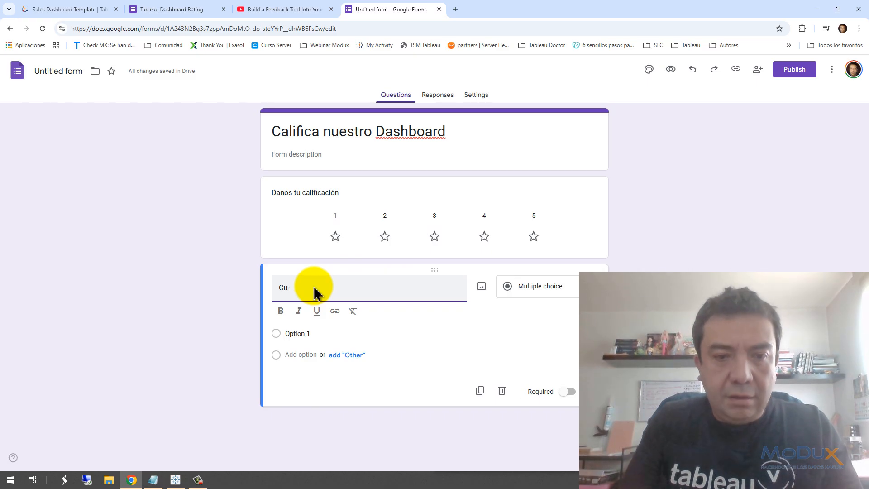
text(Cuál es el Dashboard)
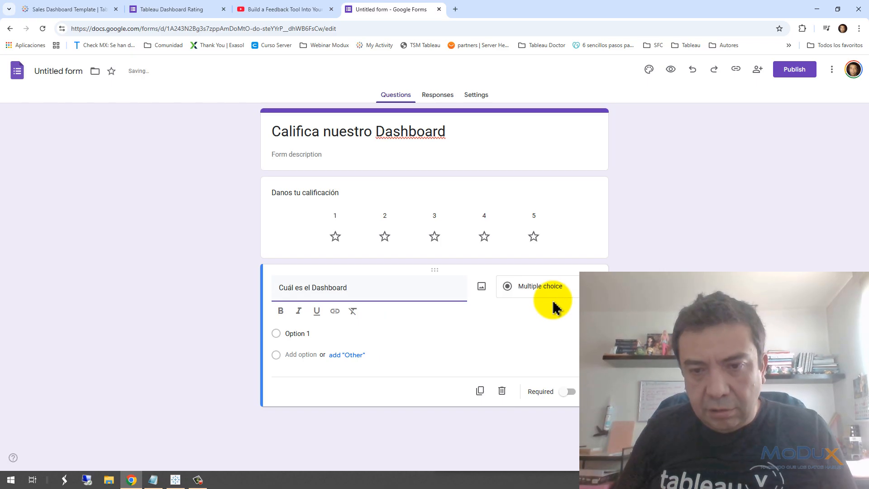
click(577, 288)
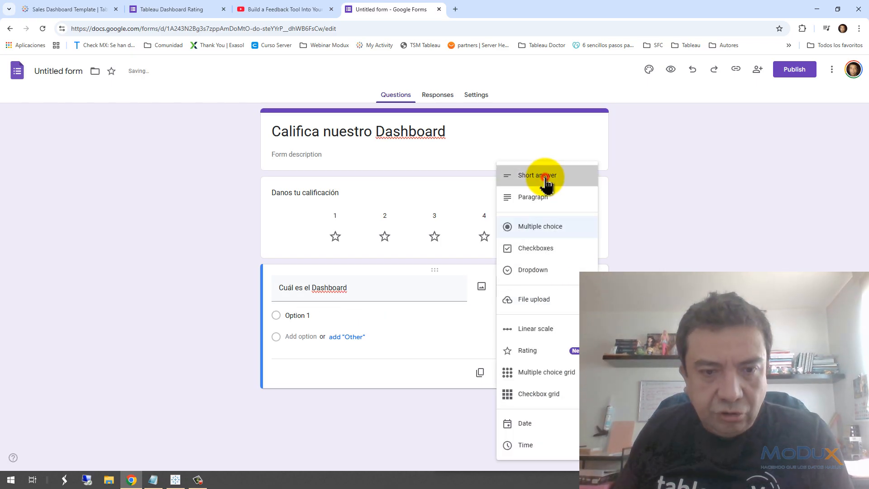
click(548, 181)
drag(435, 271, 442, 183)
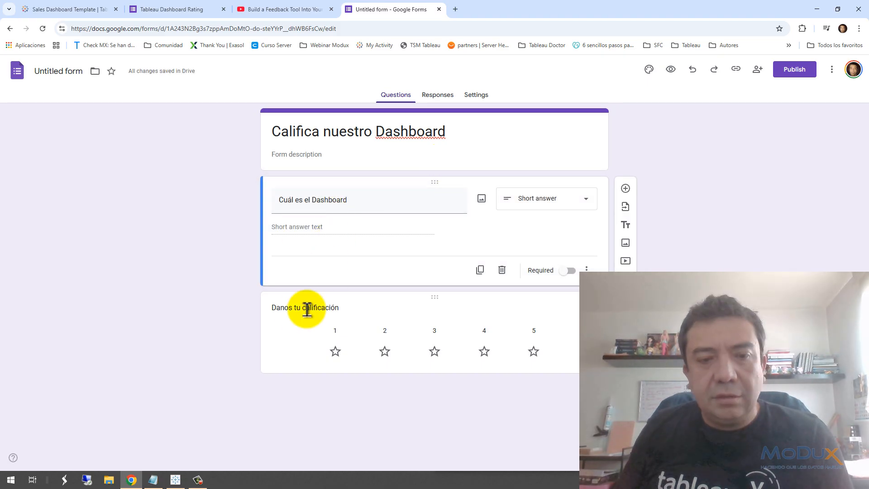
Add a short-answer question "Tienes más comentarios?" below the rating question.
click(625, 189)
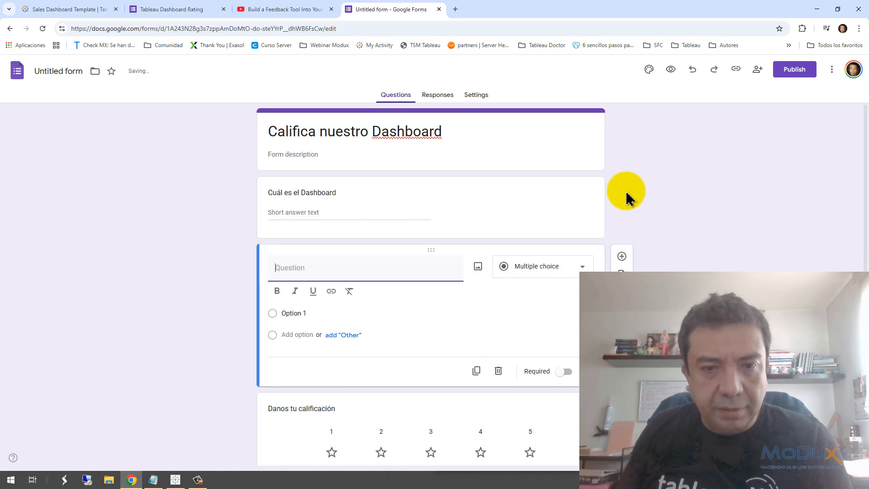
drag(431, 252, 443, 450)
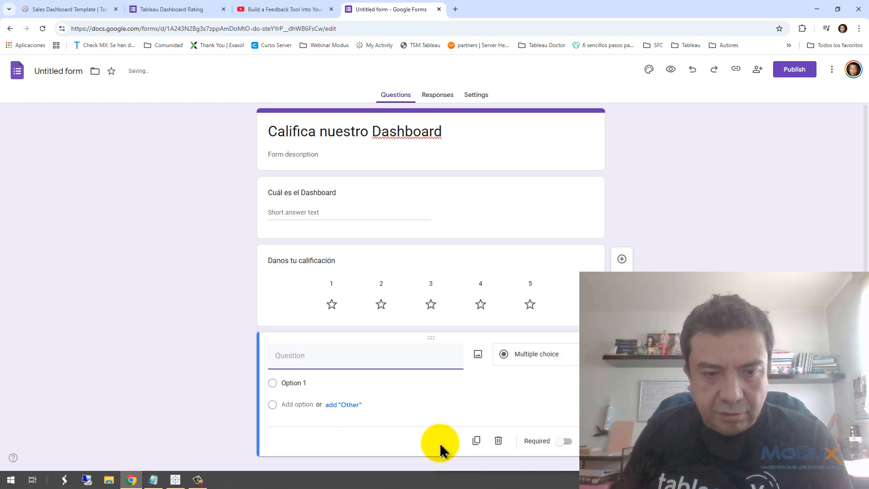
click(335, 358)
text(Tienes más comen)
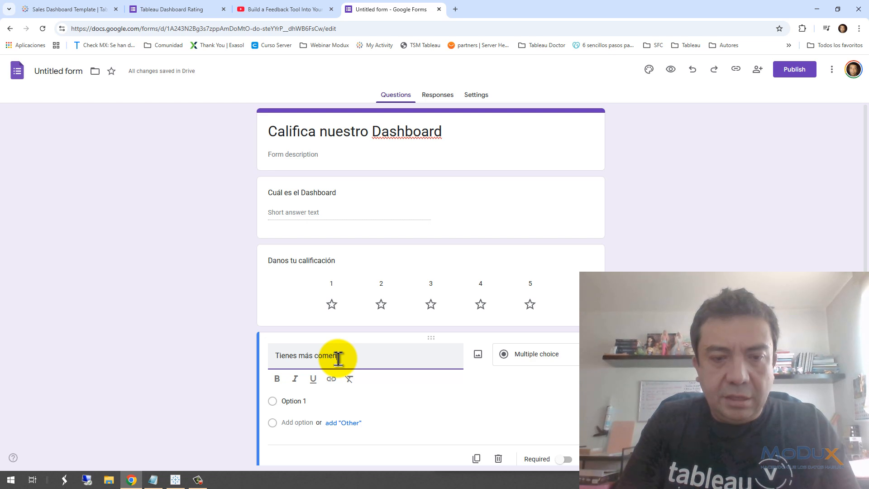
text(tarios?)
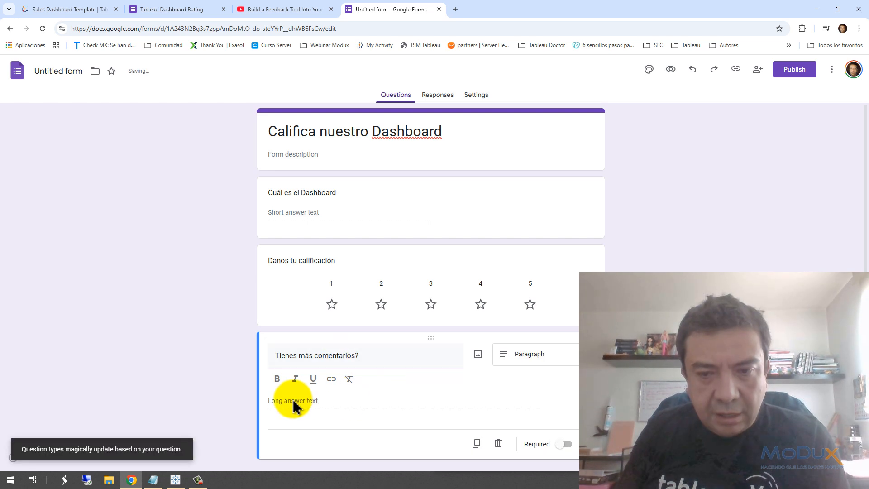
click(538, 358)
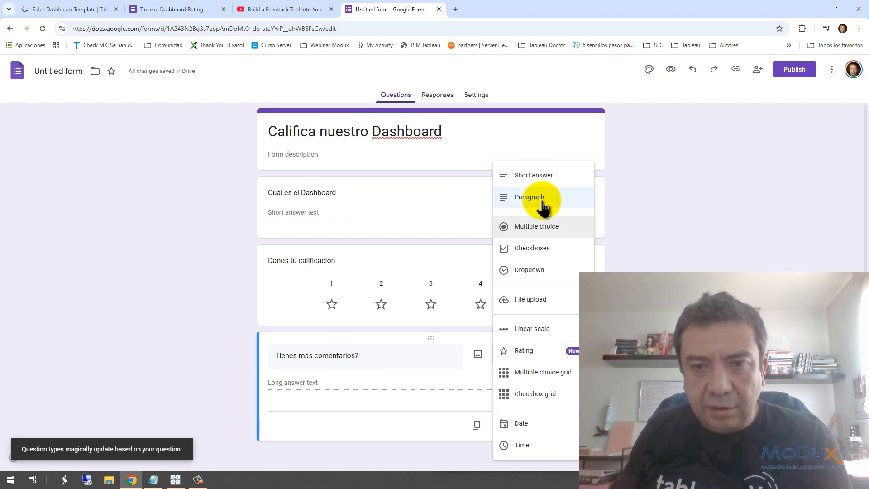
click(538, 174)
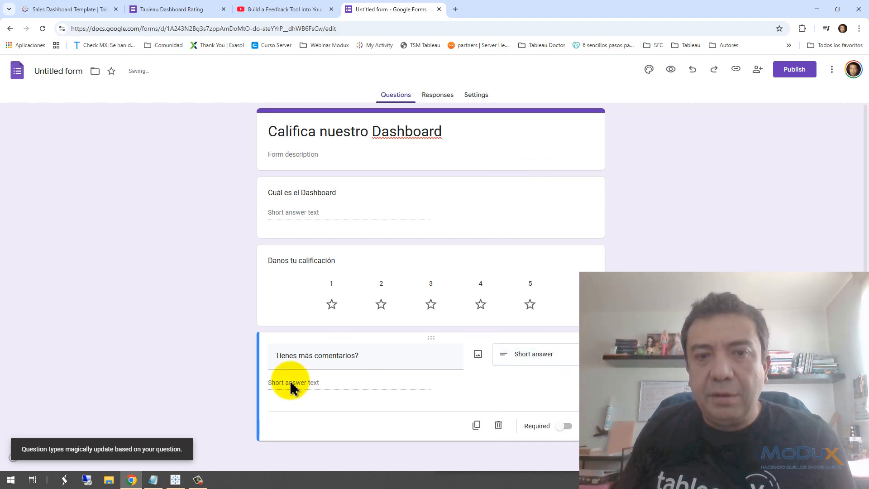
Name the form file "Califica nuestro Dashboard" and publish it for anyone with the link.
click(58, 73)
click(105, 123)
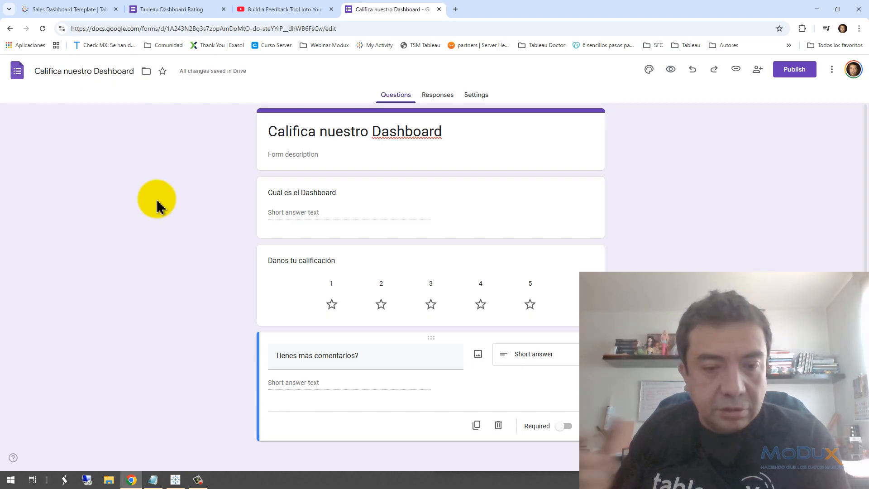
click(793, 70)
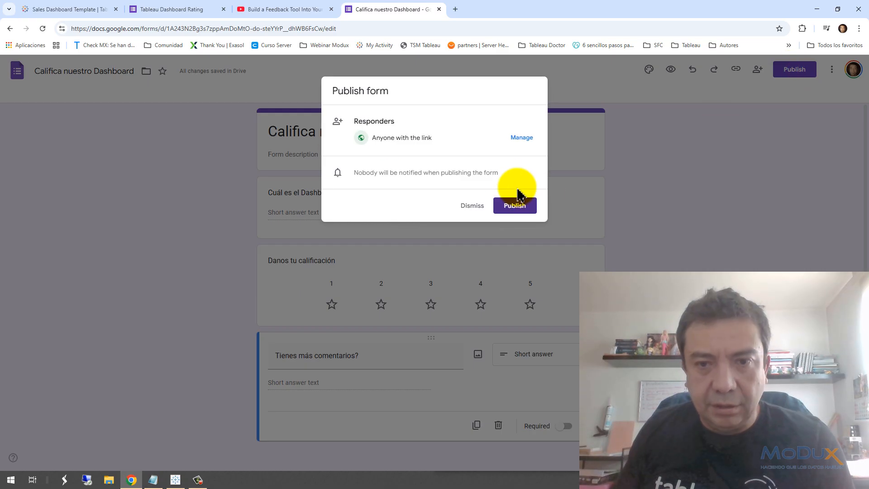
click(516, 207)
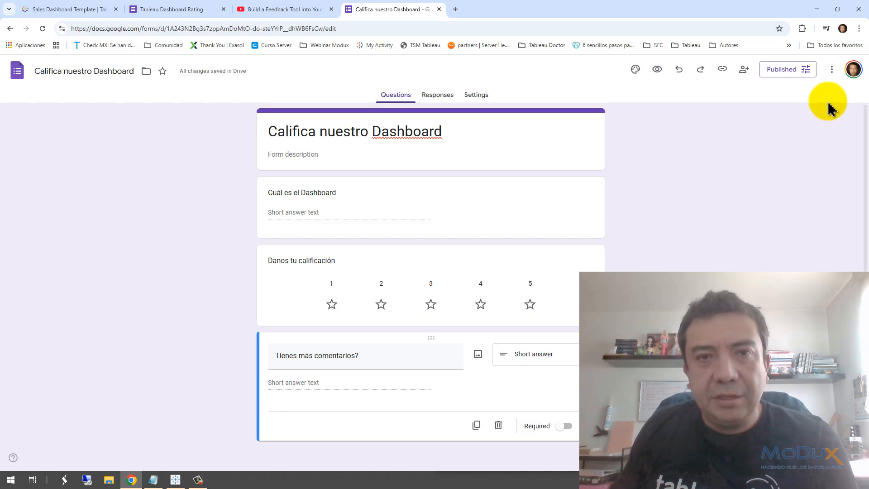
Pre-fill the form with "KPI Dashboard" as the dashboard and a rating of 4, and copy the resulting link.
click(831, 72)
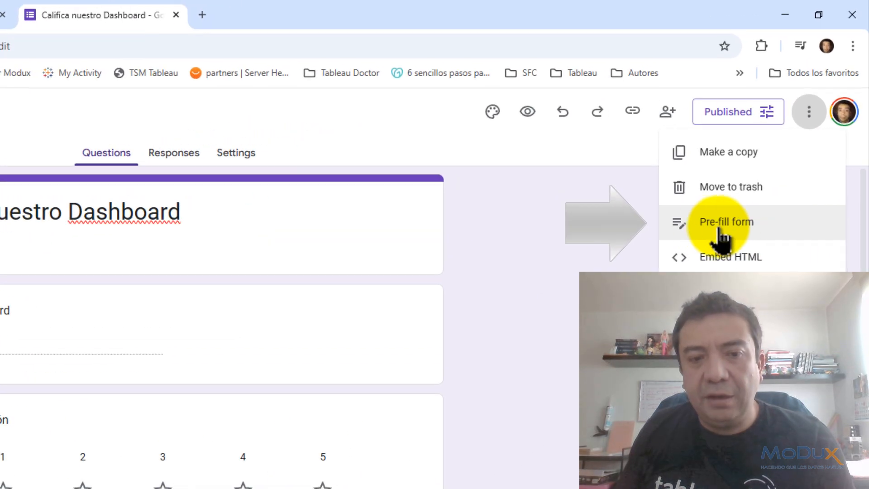
click(722, 223)
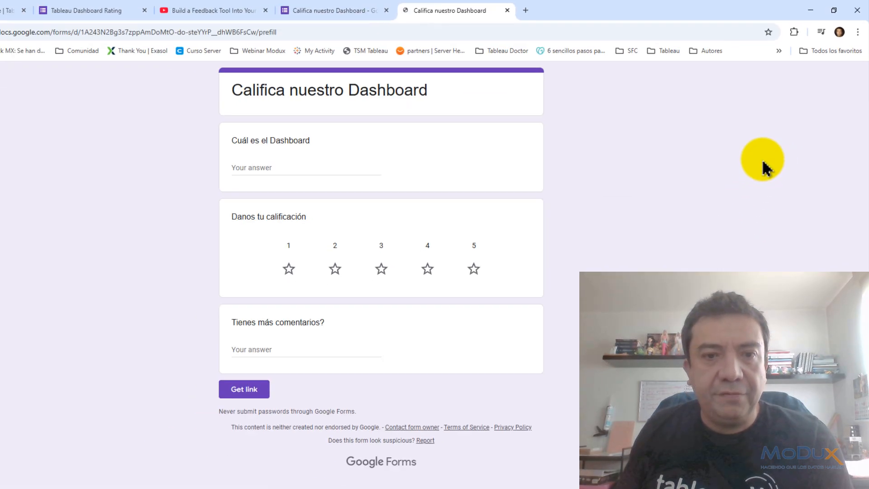
click(335, 149)
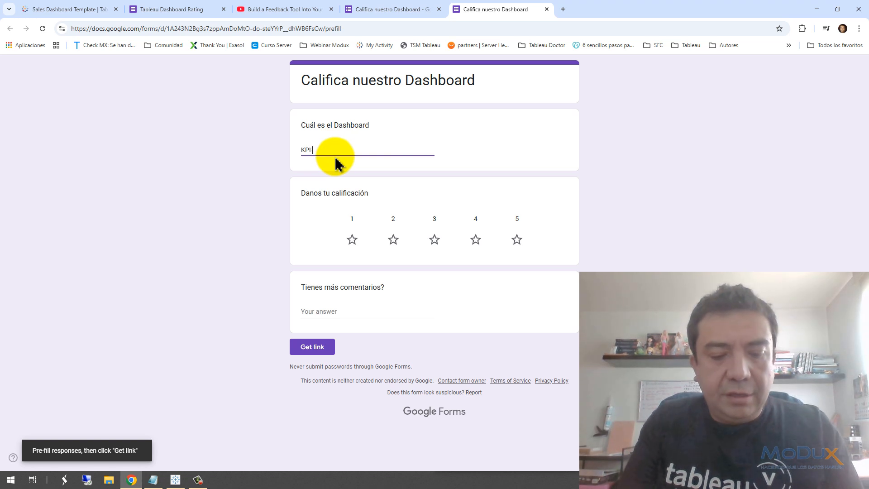
text(KPI Dashboard)
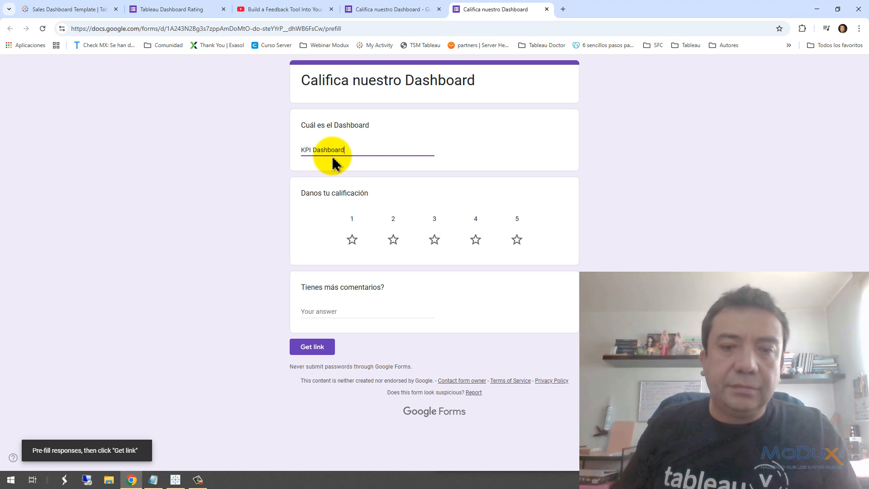
click(475, 240)
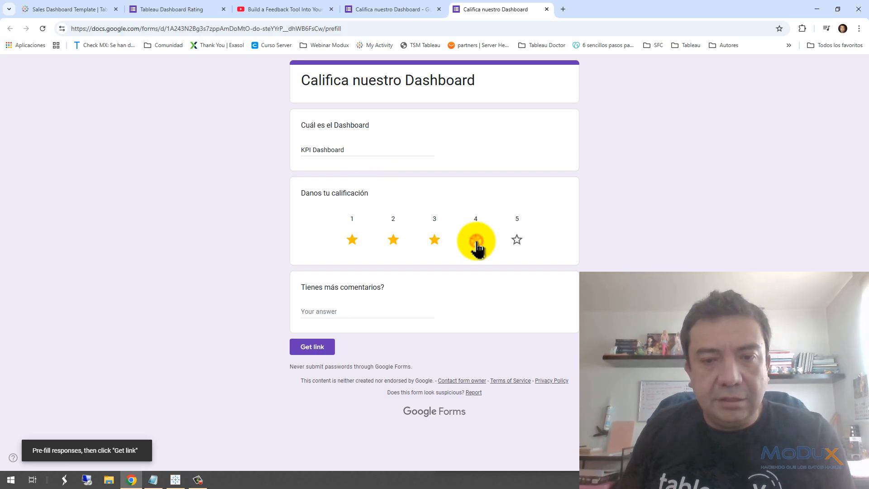
click(314, 348)
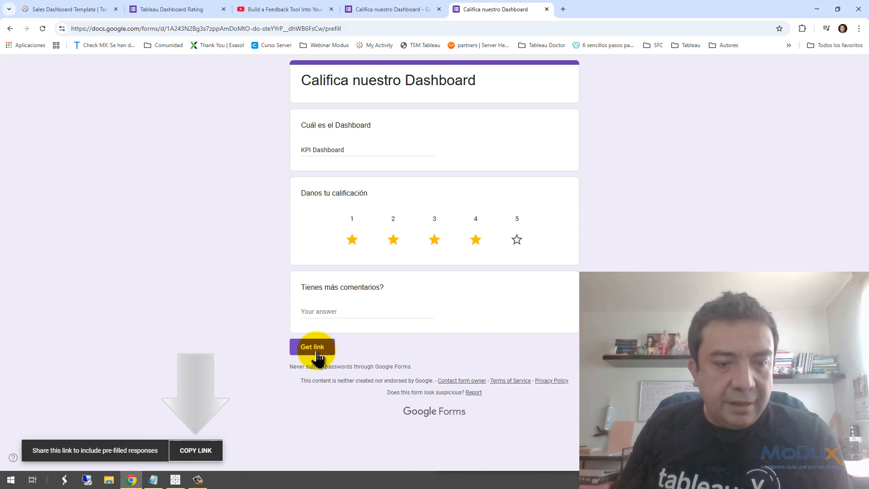
click(196, 452)
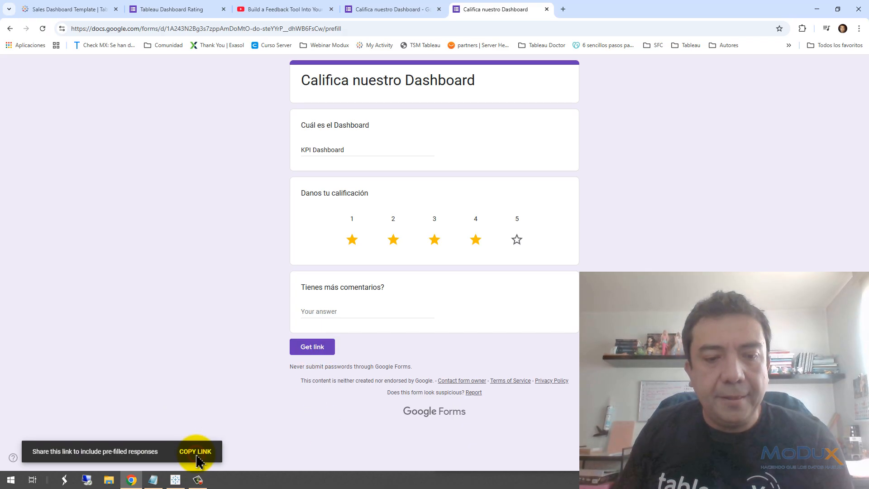
Open the copied pre-filled link in a new browser tab with its final rating value changed to 3.
click(562, 9)
click(516, 29)
key(ctrl+v)
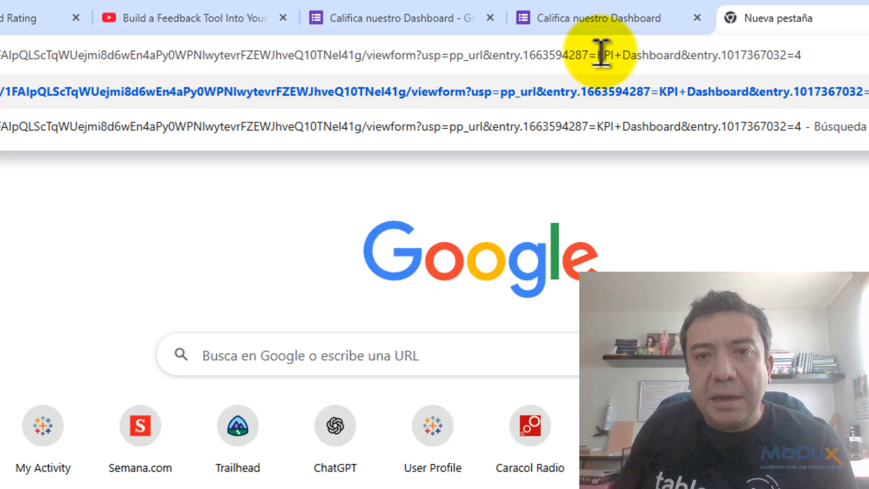
drag(596, 54, 680, 56)
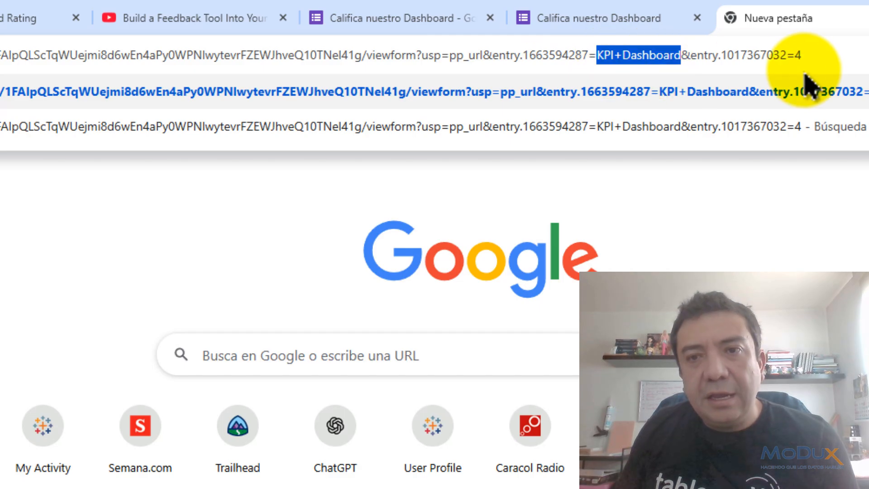
click(816, 57)
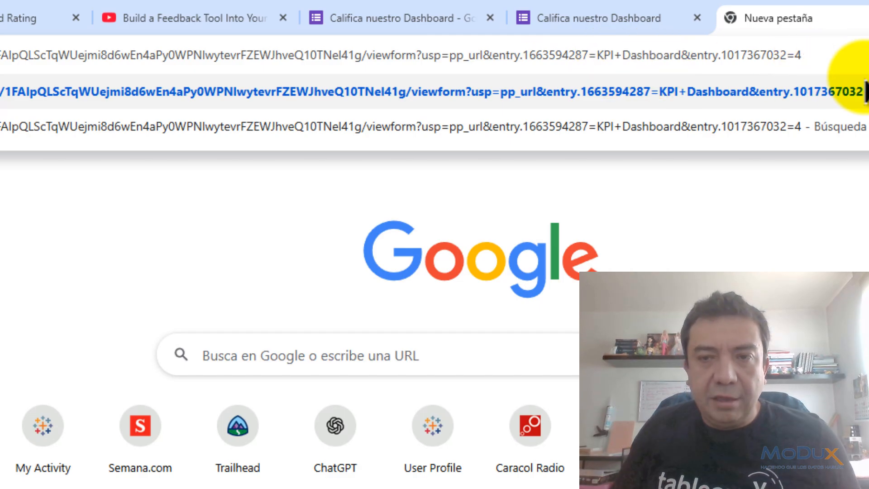
key(BackSpace)
text(3)
key(Return)
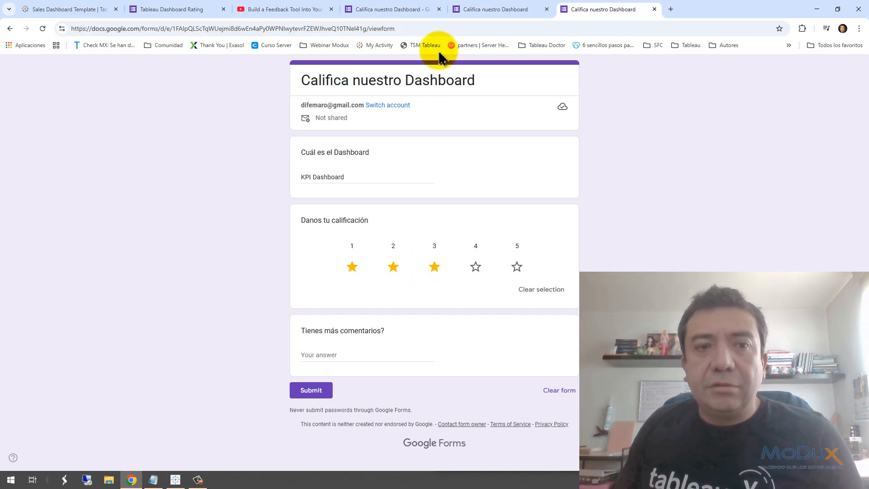
Paste the copied pre-filled form link, ending in rating value 4, as the page address without loading it.
click(469, 29)
key(ctrl+v)
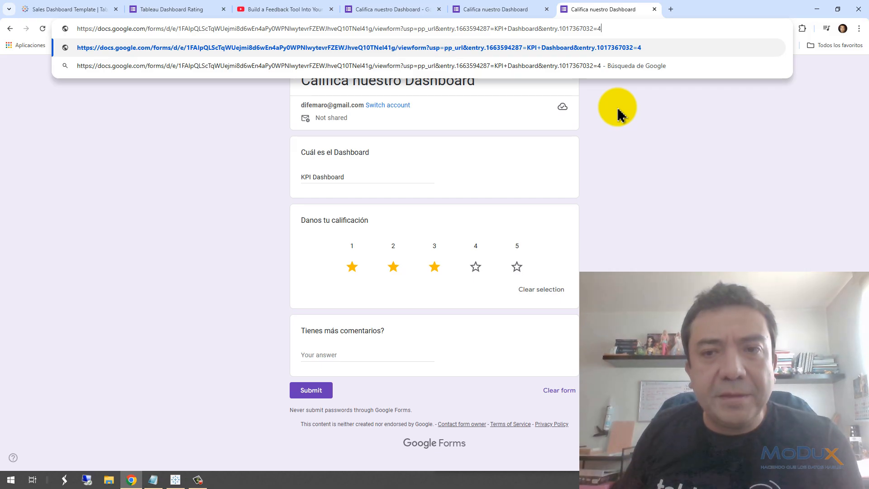
click(170, 183)
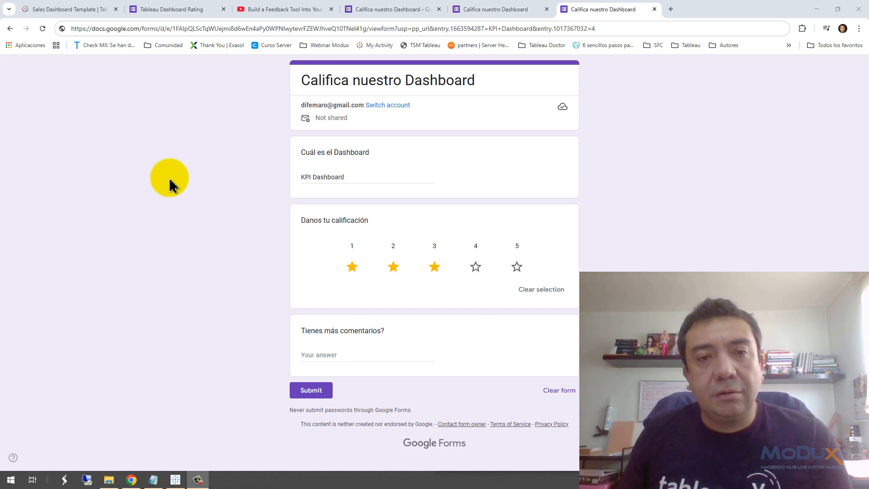
Switch to Tableau, add a new worksheet and create a string parameter named "Stars" with current value 1.
click(175, 479)
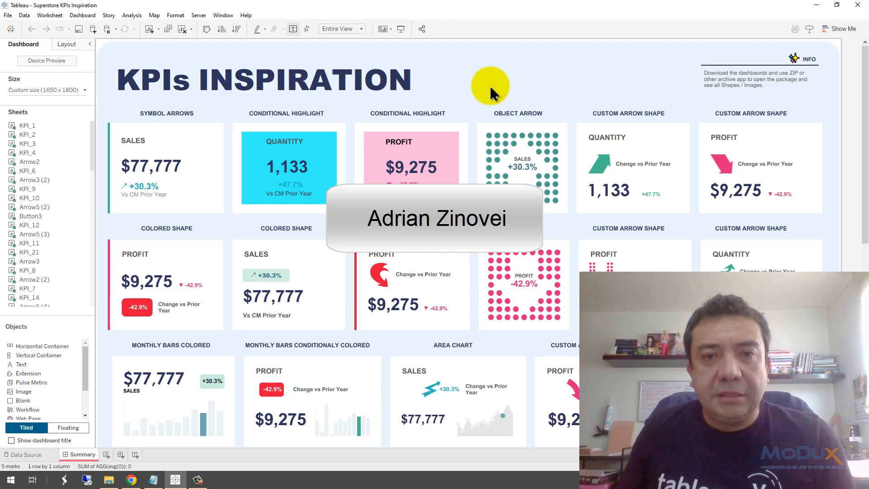
click(105, 454)
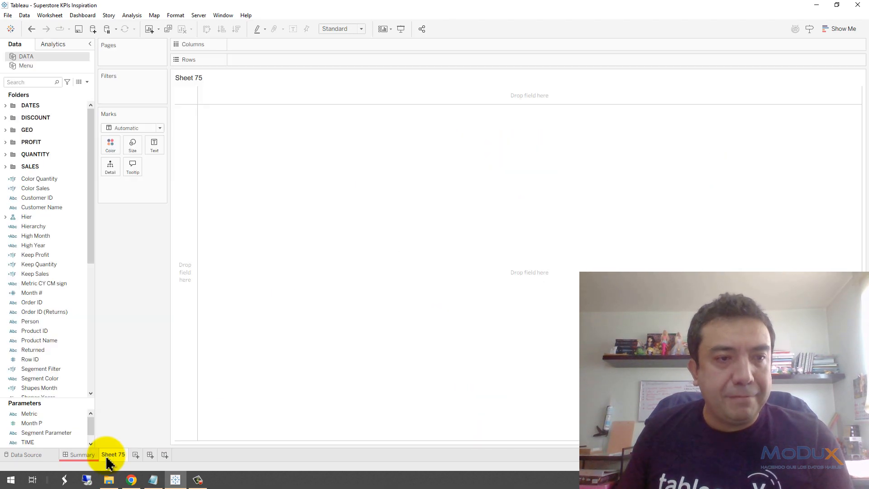
click(87, 82)
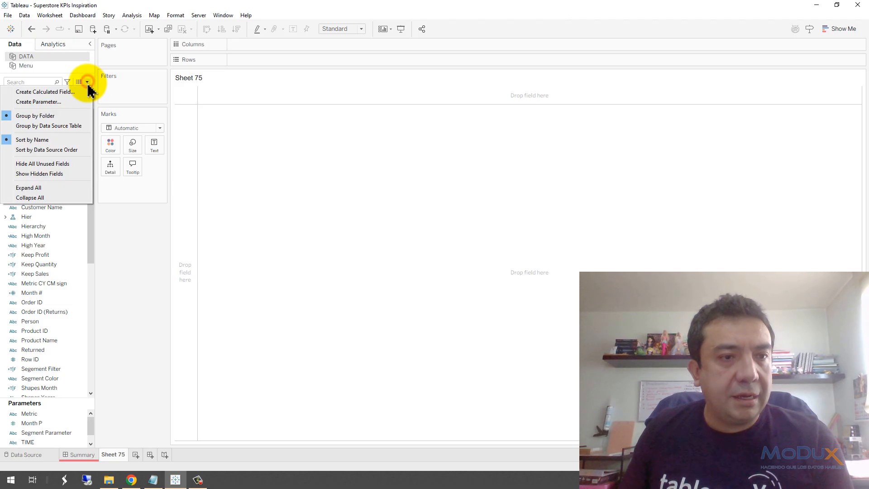
click(62, 102)
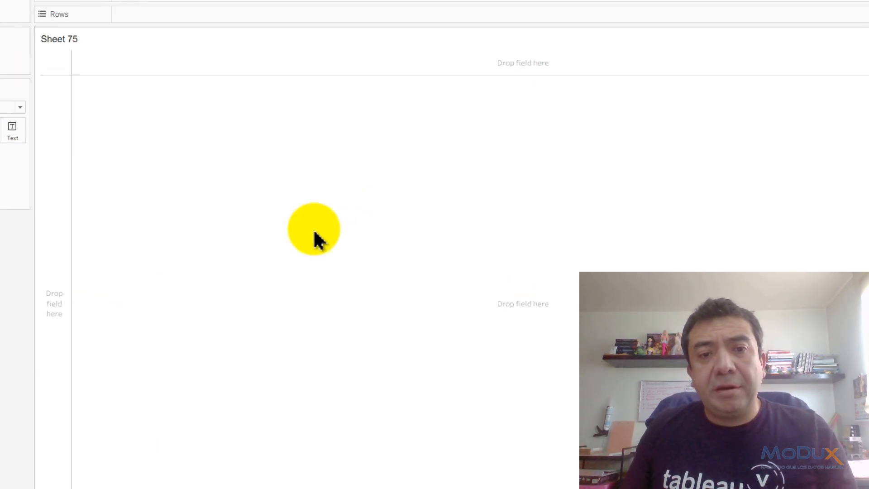
text(Stars)
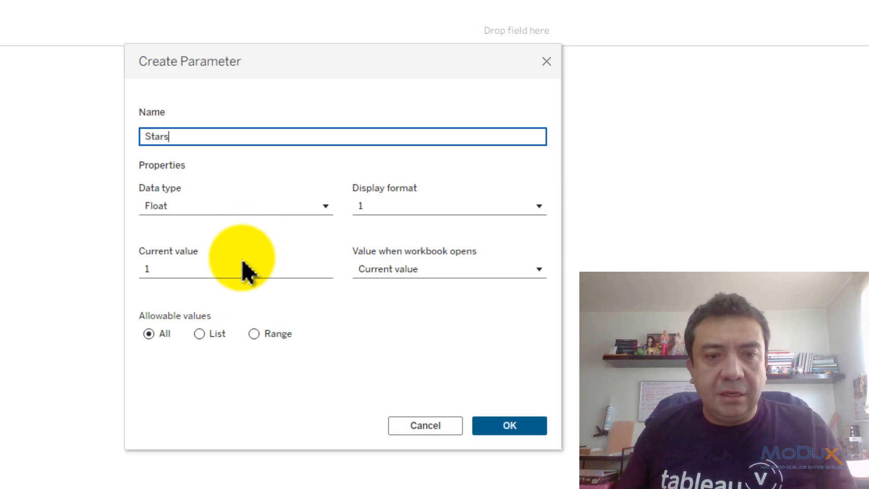
click(166, 199)
click(184, 267)
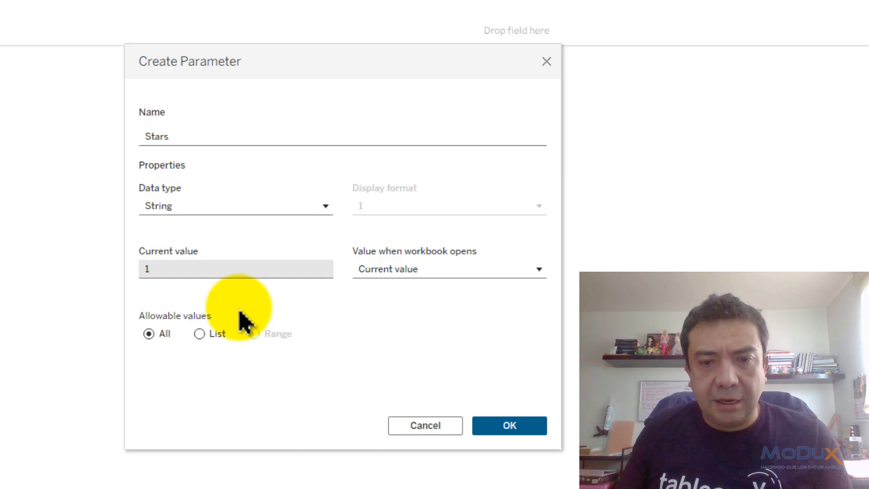
click(494, 425)
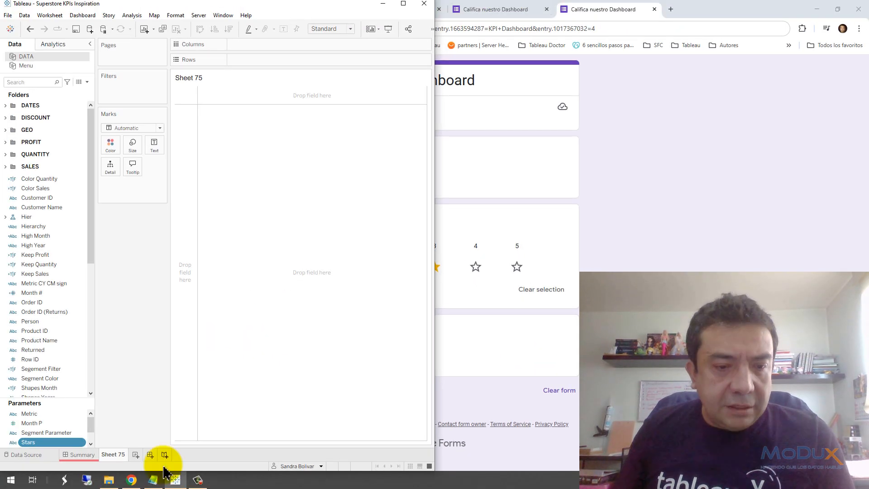
Copy the "//1" calculation, IF INT([Stars])>=1 THEN AVG(1.0) ELSE AVG(0.0) END, from Notepad and add it to Columns in Tableau.
click(168, 477)
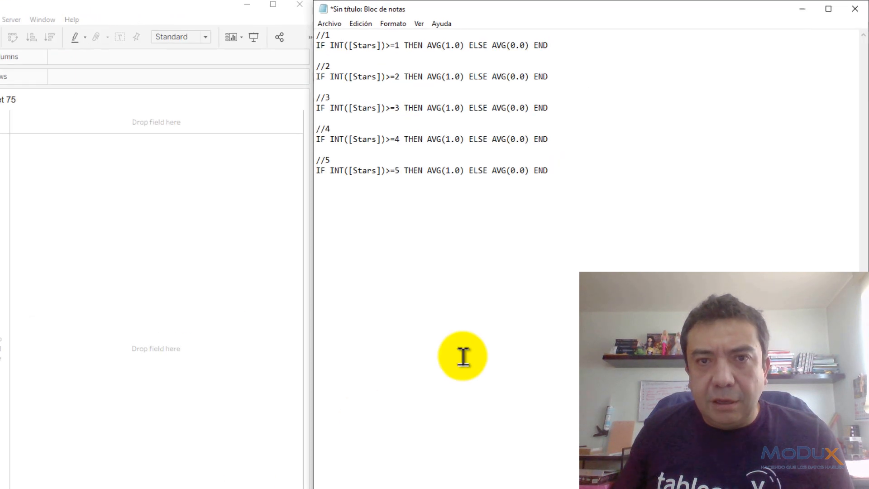
drag(473, 59, 157, 43)
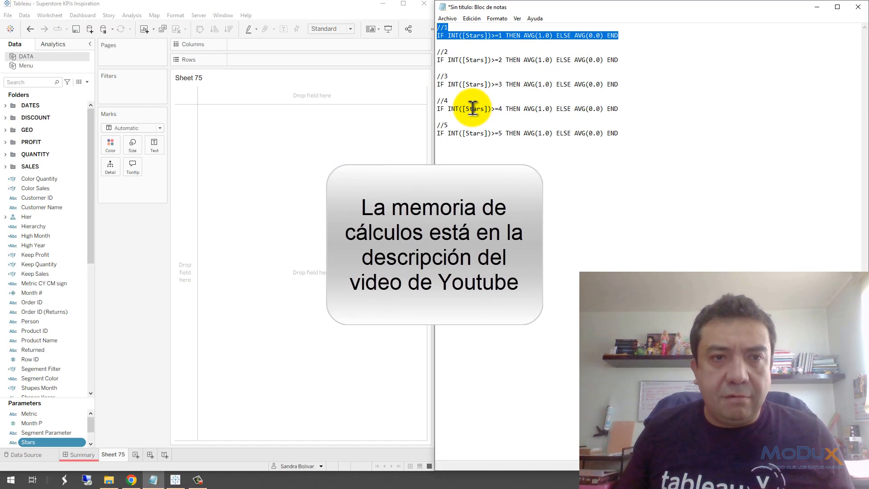
click(267, 61)
drag(625, 37, 379, 29)
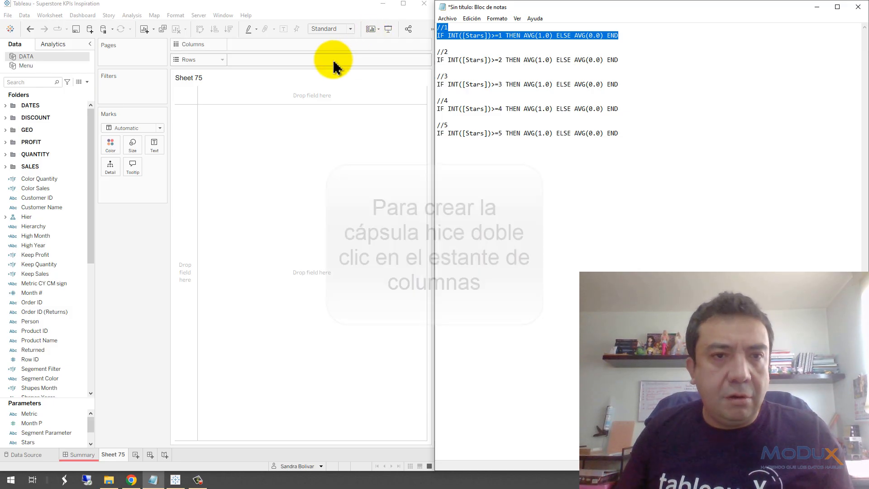
click(237, 46)
key(ctrl+v)
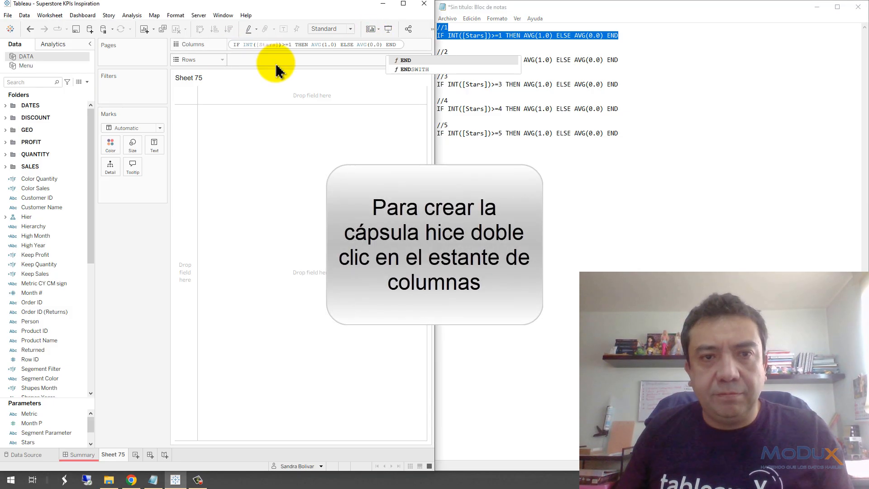
click(272, 67)
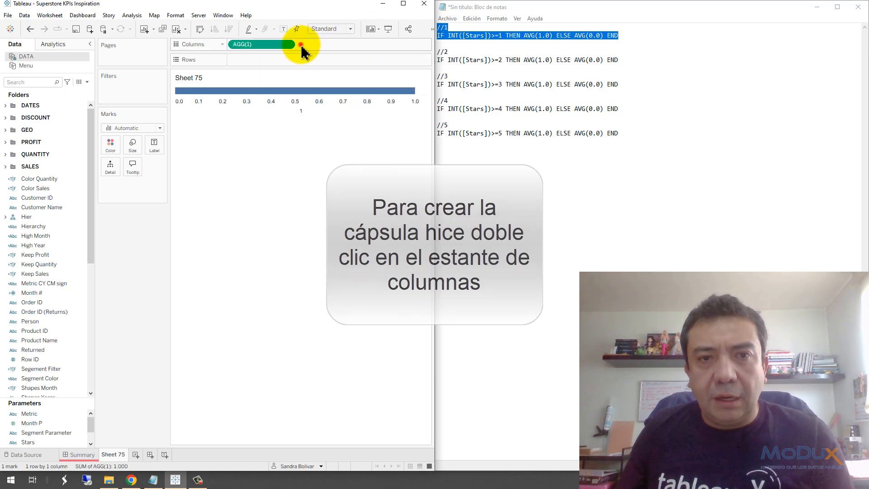
Copy the "//2" calculation, with INT([Stars])>=2, from Notepad and add it to Columns after the first one.
drag(623, 60, 600, 60)
drag(495, 52, 398, 59)
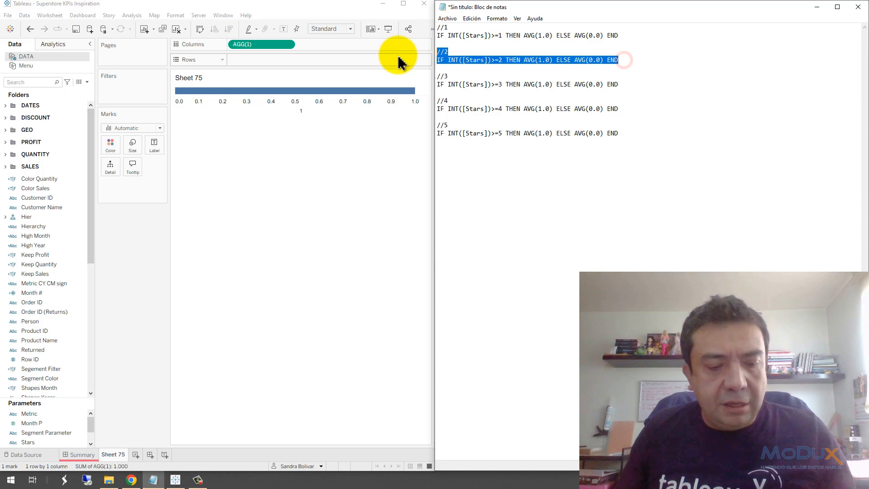
key(ctrl+c)
double_click(305, 45)
key(ctrl+v)
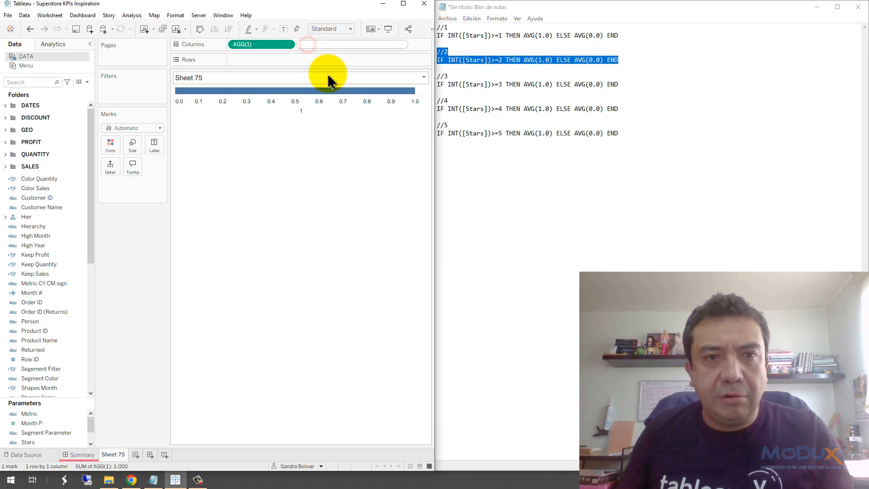
click(368, 61)
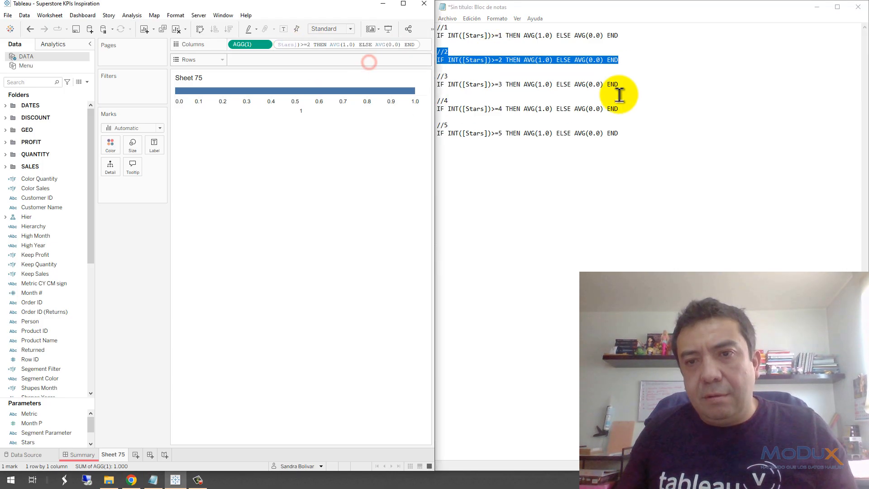
Copy the "//3" calculation, with INT([Stars])>=3, from Notepad and add it to Columns after the second one.
drag(623, 85, 421, 81)
key(ctrl+c)
double_click(374, 43)
key(ctrl+v)
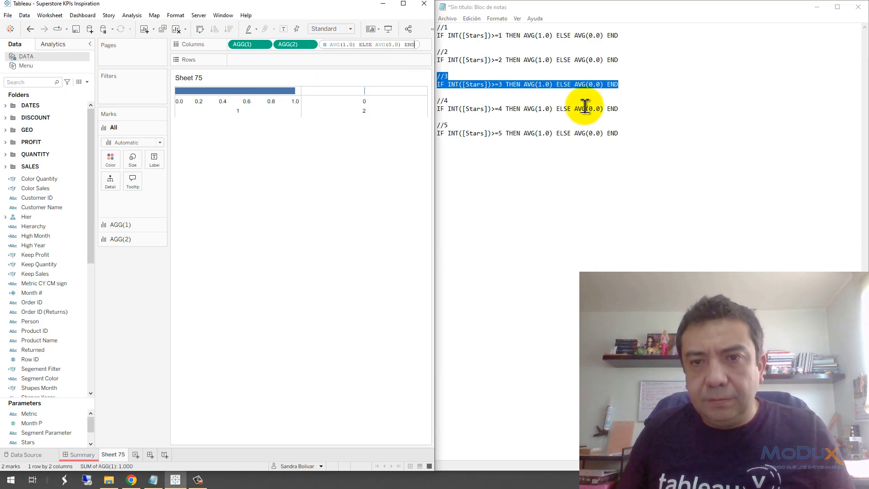
Copy the "//4" calculation, with INT([Stars])>=4, from Notepad and add it to Columns after the third one.
drag(620, 109, 442, 100)
key(ctrl+c)
double_click(426, 43)
key(ctrl+v)
click(424, 67)
Copy the "//5" calculation, with INT([Stars])>=5, from Notepad, add it to the end of Columns and maximize the Tableau window.
drag(619, 134, 437, 124)
key(ctrl+c)
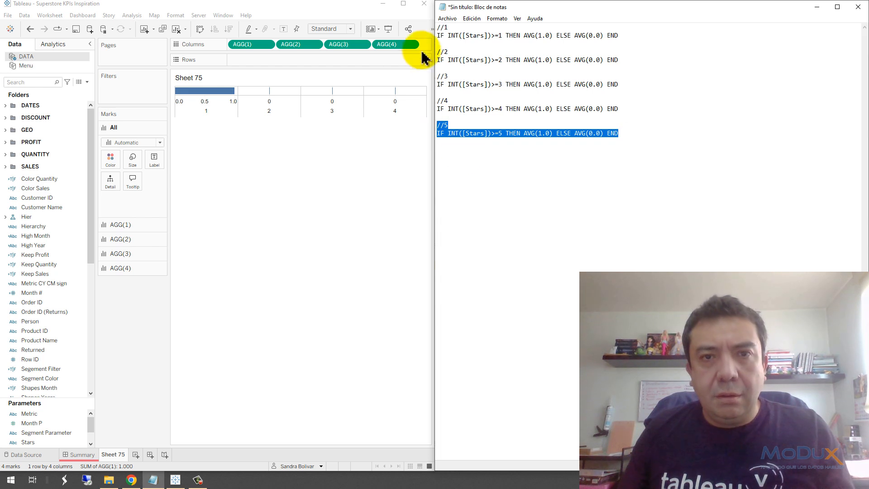
double_click(418, 44)
click(405, 55)
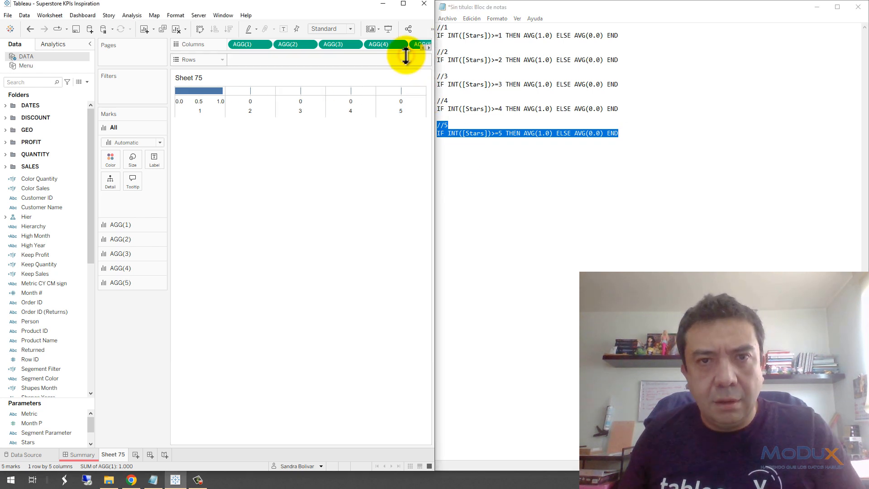
click(403, 4)
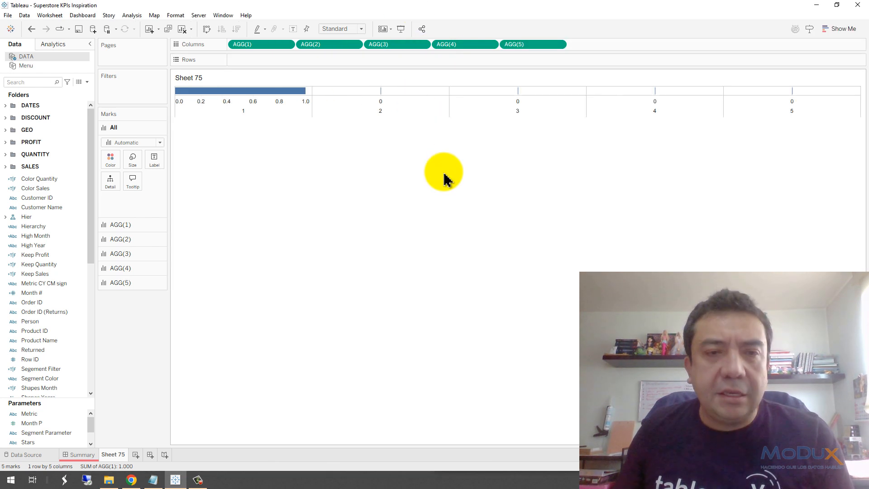
Convert the worksheet to a text table and move Measure Names from Rows to Columns.
click(842, 29)
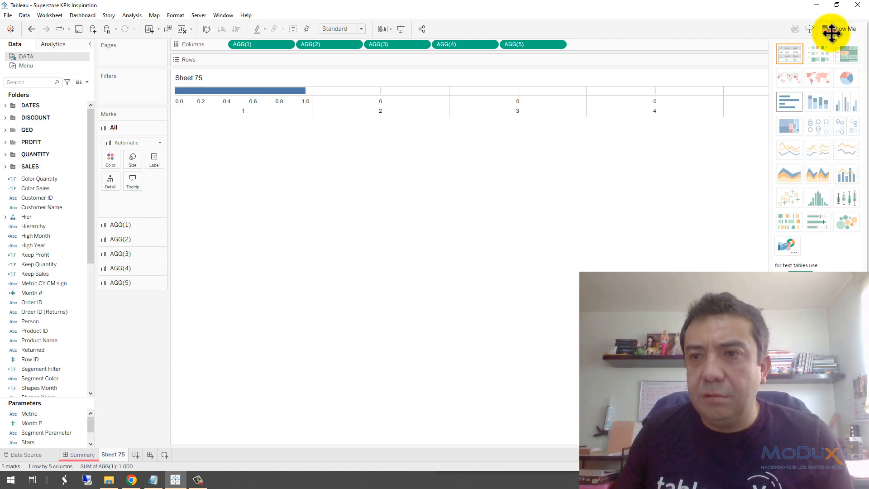
click(788, 54)
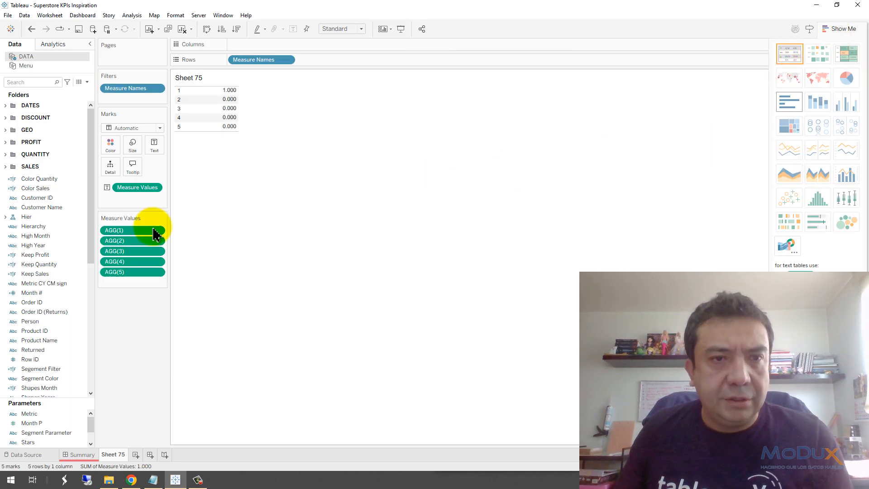
drag(269, 59, 272, 45)
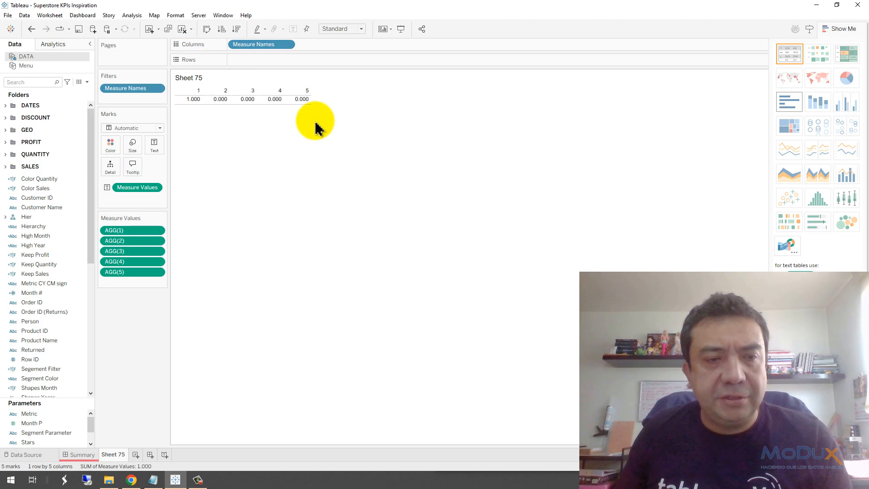
Set the mark type to Shape with a filled star and assign Measure Values to Color.
click(136, 129)
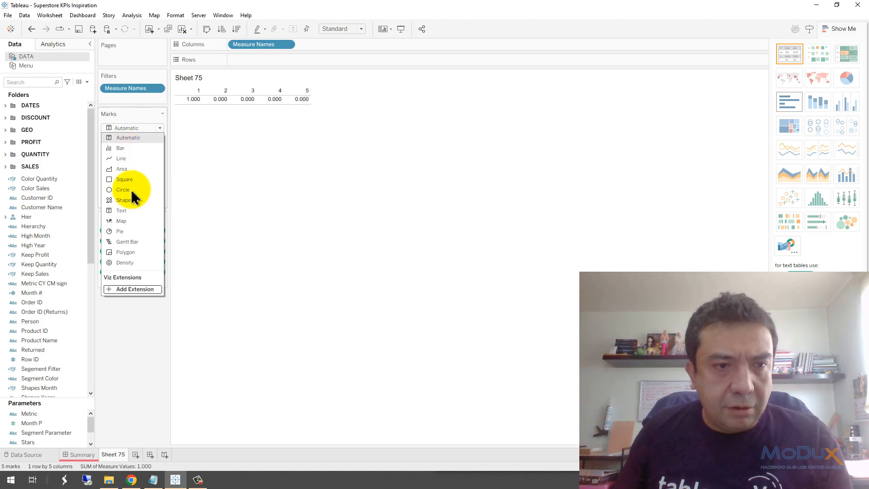
click(120, 203)
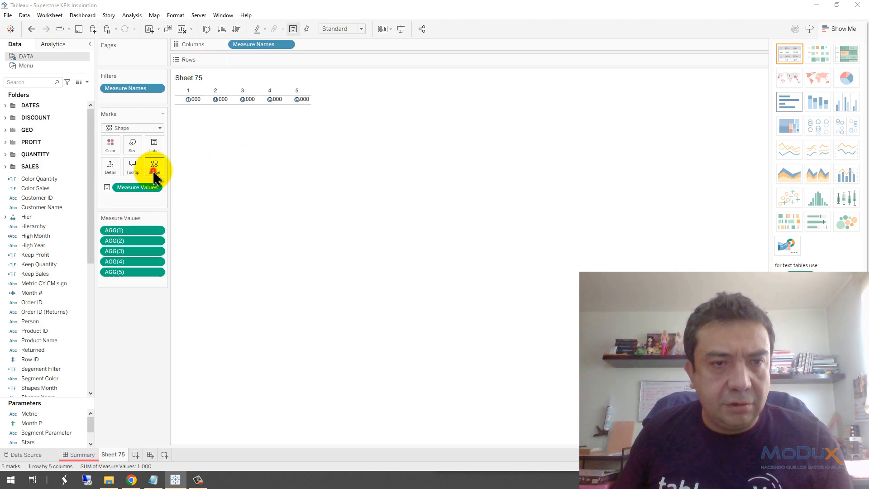
click(154, 171)
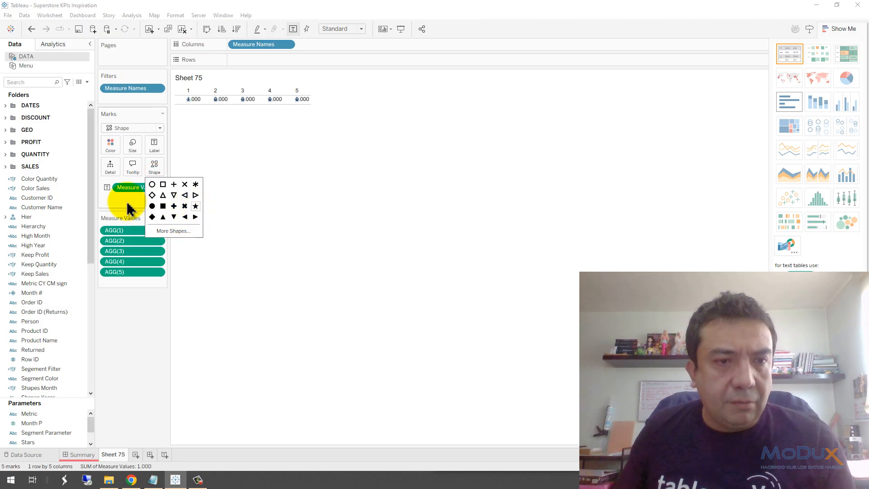
click(127, 201)
drag(118, 169, 108, 148)
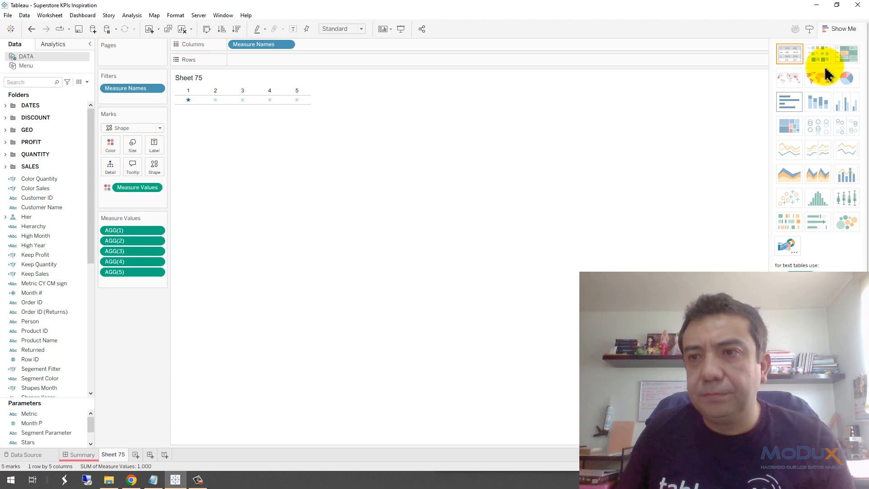
Close the chart suggestions and fit the worksheet to Entire View.
click(842, 28)
click(347, 28)
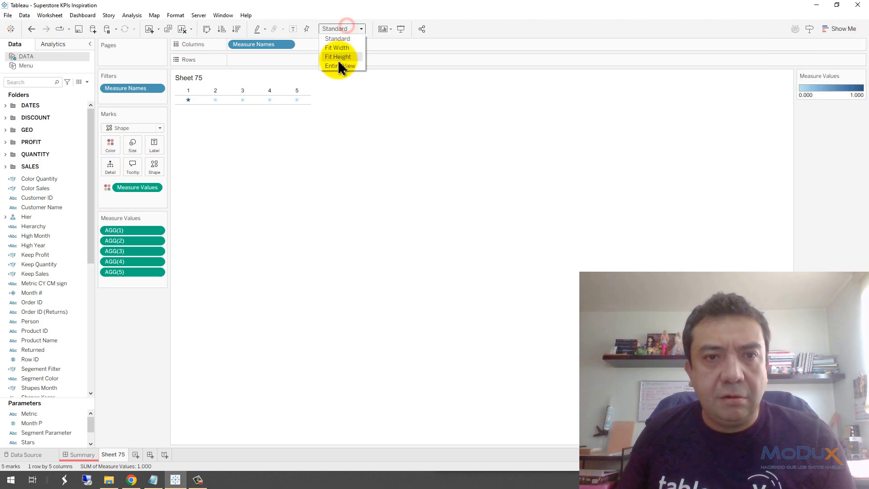
click(332, 64)
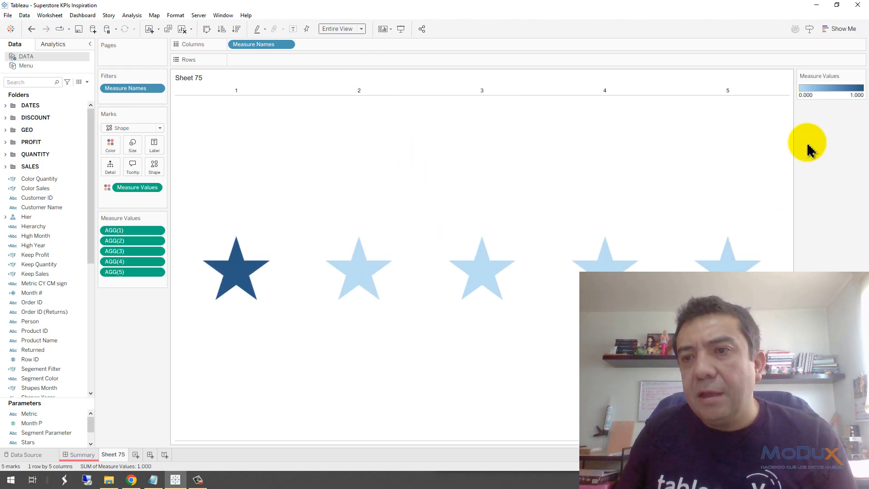
Change the Measure Values color scale to a custom sequential palette ending in black.
double_click(832, 89)
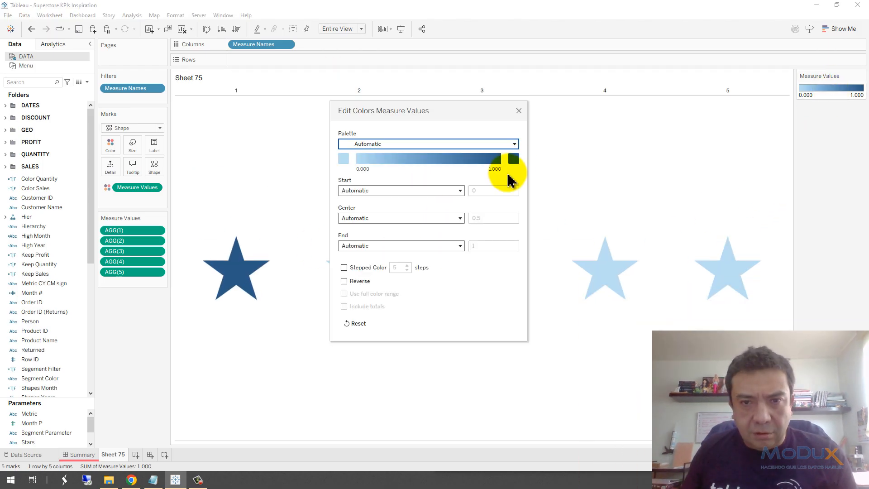
click(503, 144)
click(507, 146)
click(511, 158)
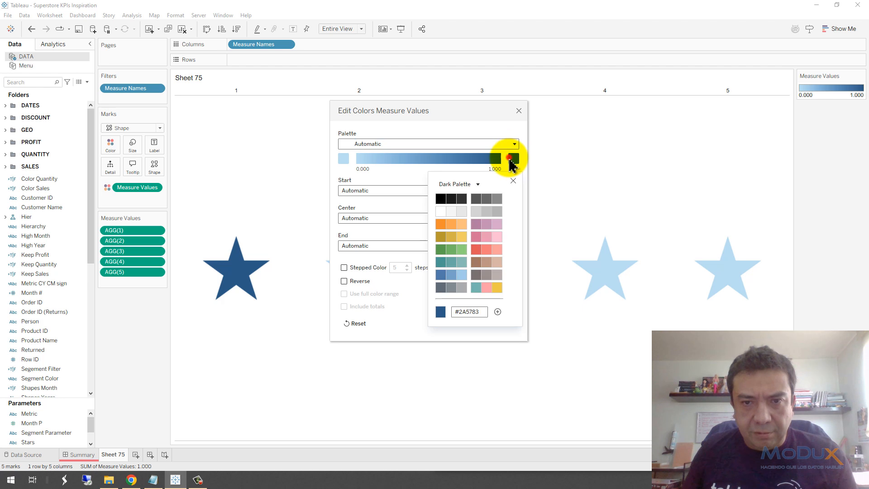
click(441, 199)
click(393, 319)
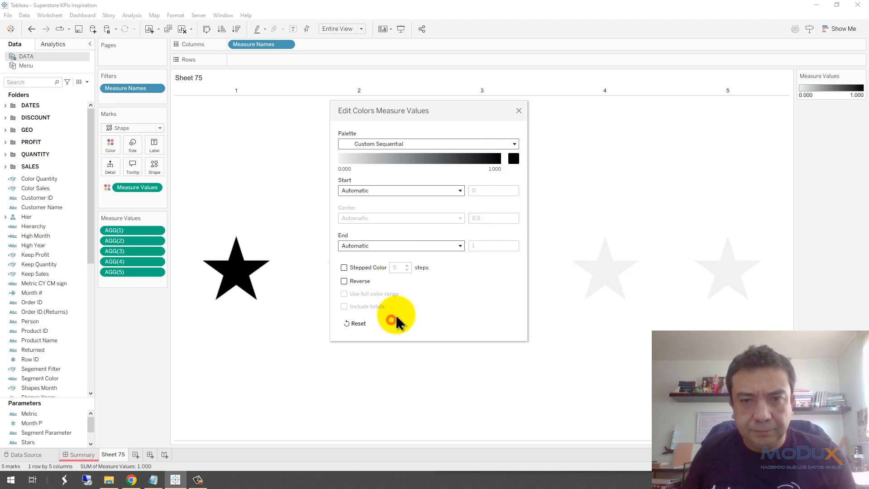
click(519, 111)
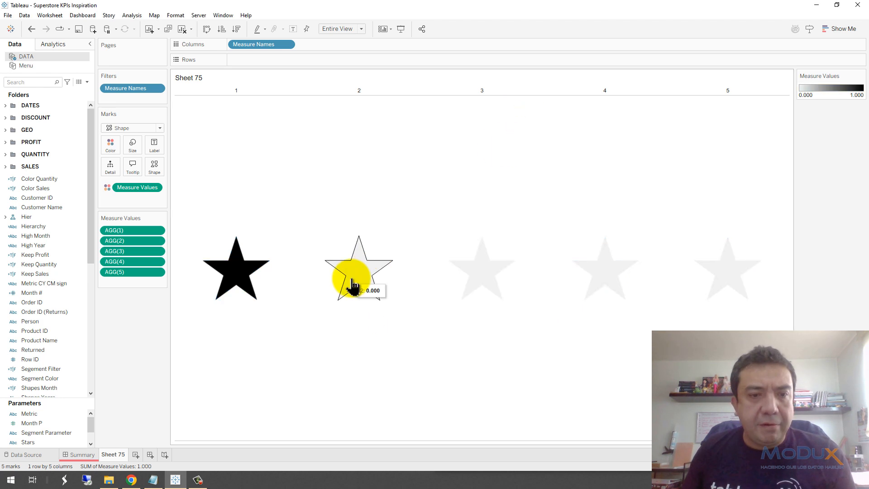
Show the Stars parameter control on the worksheet and set its value to 3.
right_click(37, 443)
click(92, 279)
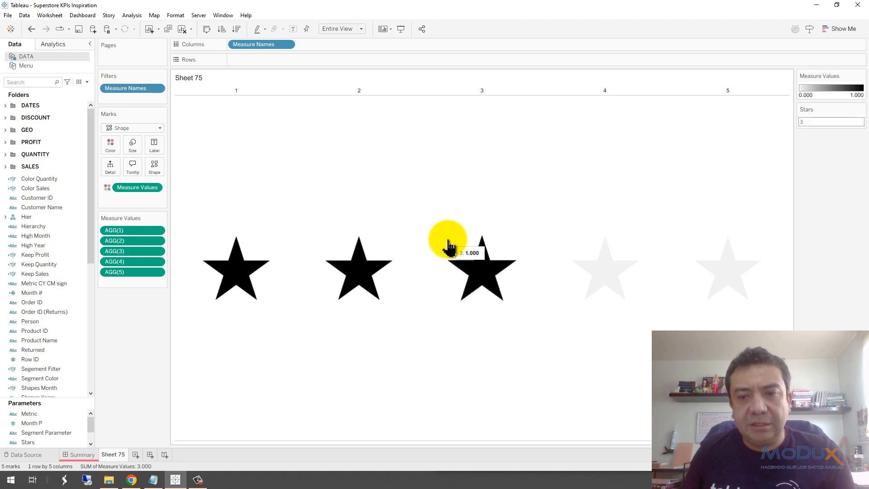
Hide the column headers above the stars and add Sheet 75 to the Summary dashboard as a floating object beside the KPIs INSPIRATION title.
right_click(217, 92)
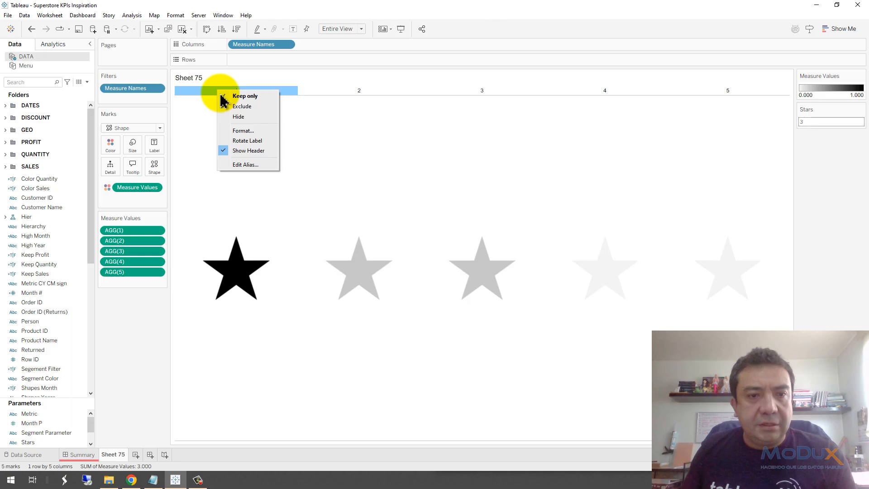
click(251, 151)
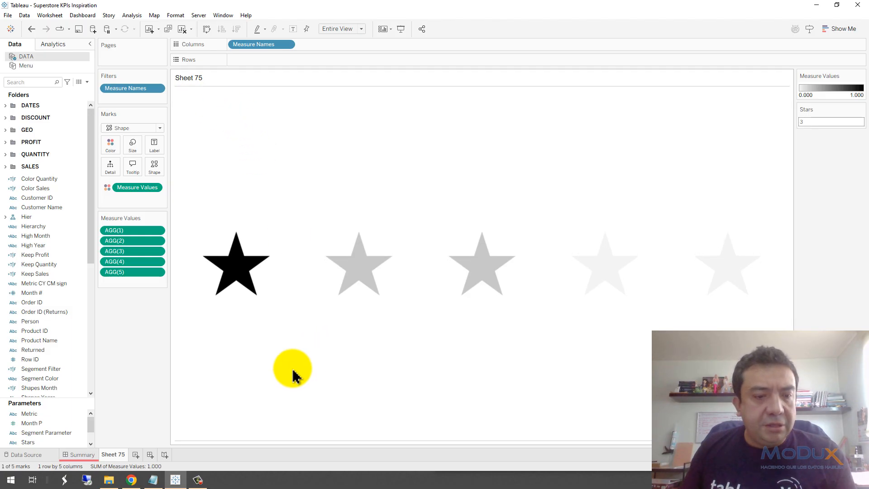
click(82, 454)
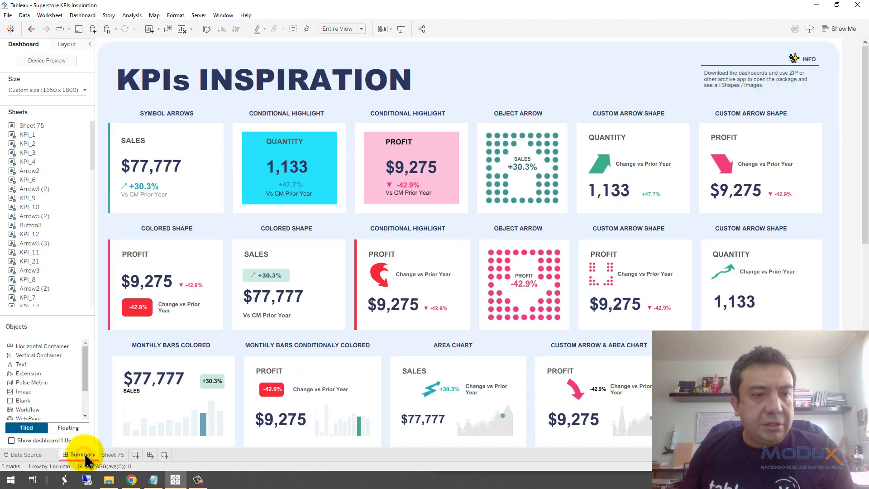
mouse_move(91, 151)
mouse_down()
mouse_move(90, 313)
mouse_move(89, 130)
mouse_move(500, 110)
mouse_move(514, 74)
mouse_move(481, 64)
mouse_move(523, 149)
mouse_up()
mouse_move(50, 136)
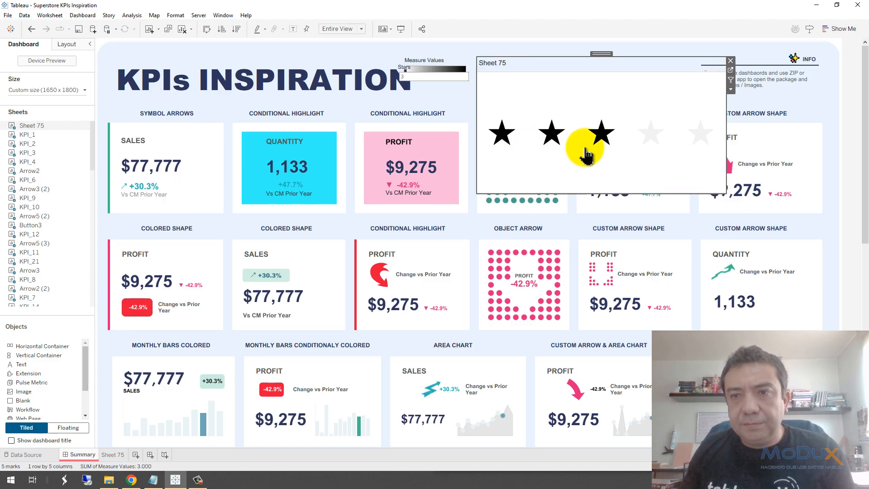
Hide the floating Sheet 75's title and remove its Measure Values legend and Stars parameter control from the dashboard.
right_click(501, 72)
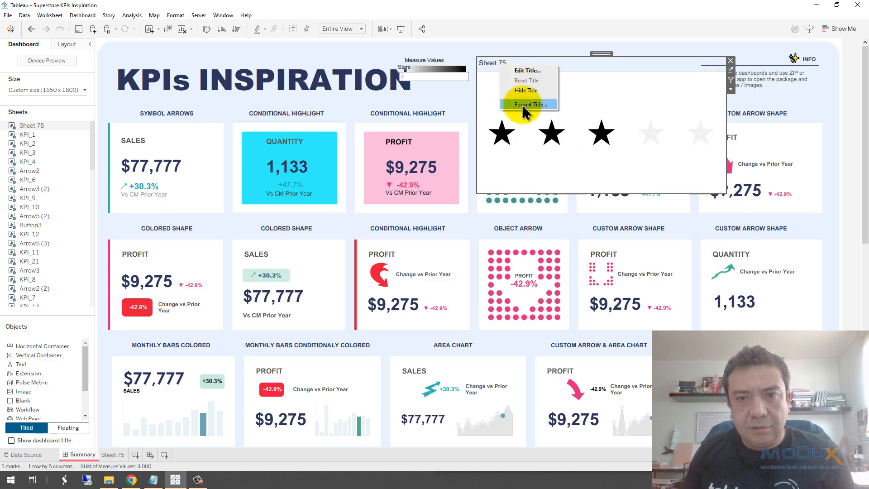
click(526, 90)
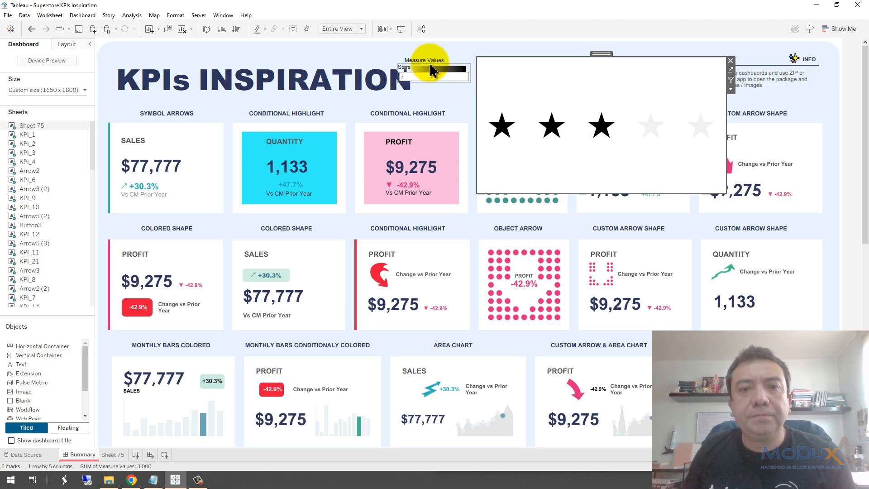
click(420, 77)
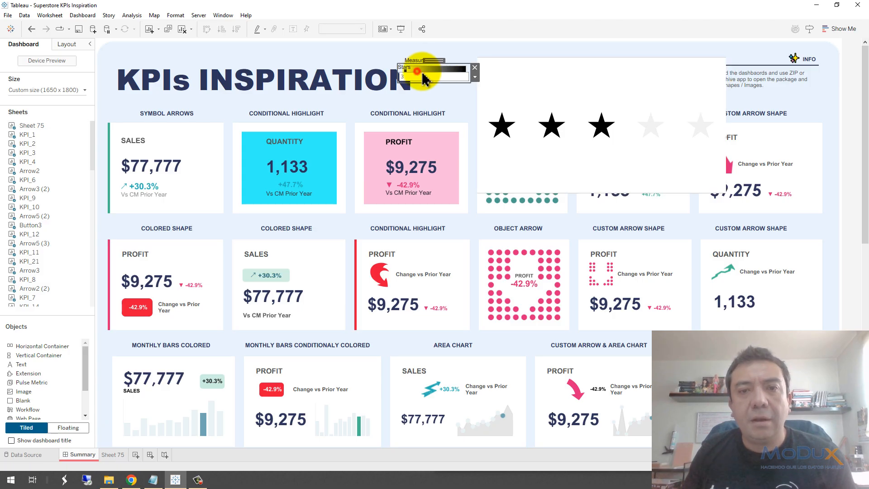
click(469, 62)
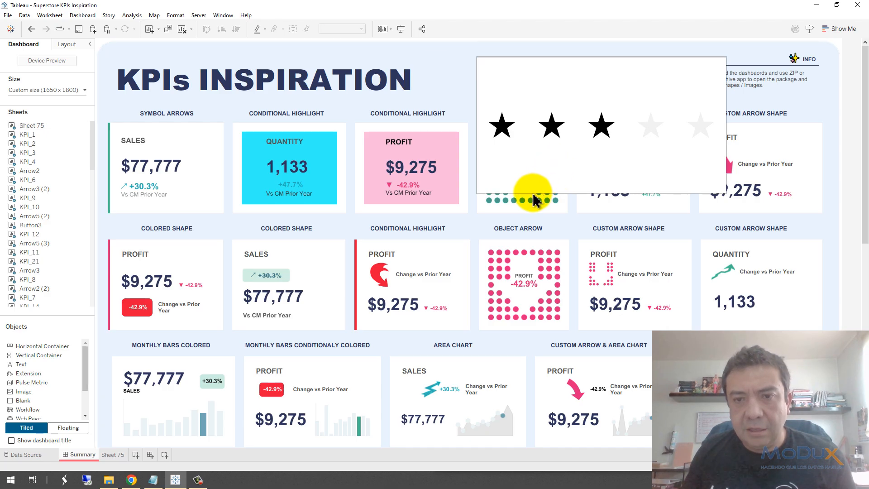
Shrink the floating star sheet to a narrow strip that fits between the dashboard title and the INFO text.
click(582, 183)
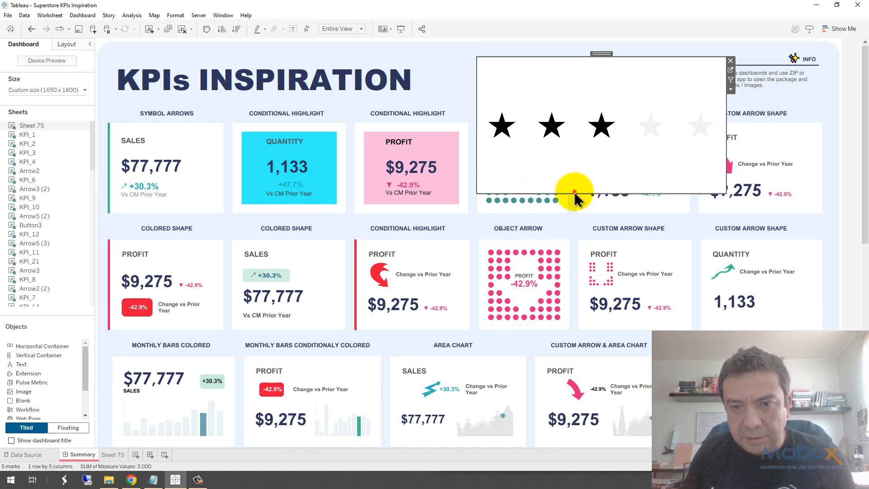
click(574, 192)
drag(580, 143, 580, 81)
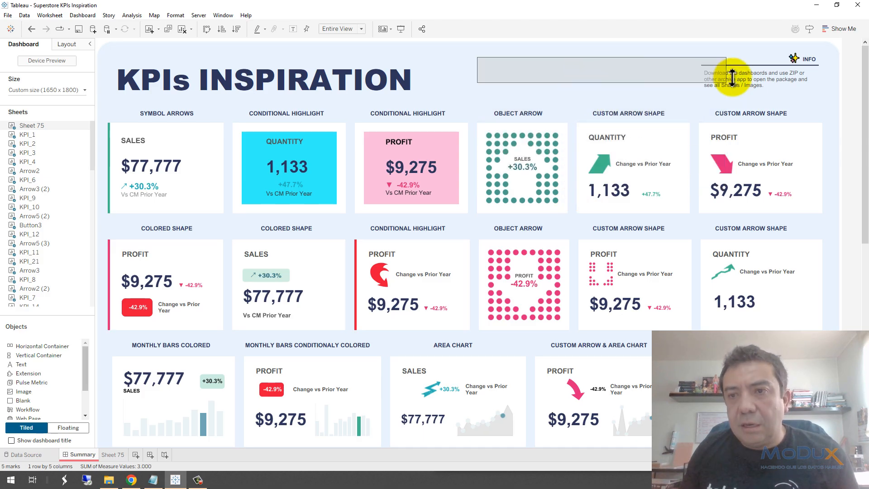
drag(709, 77, 666, 72)
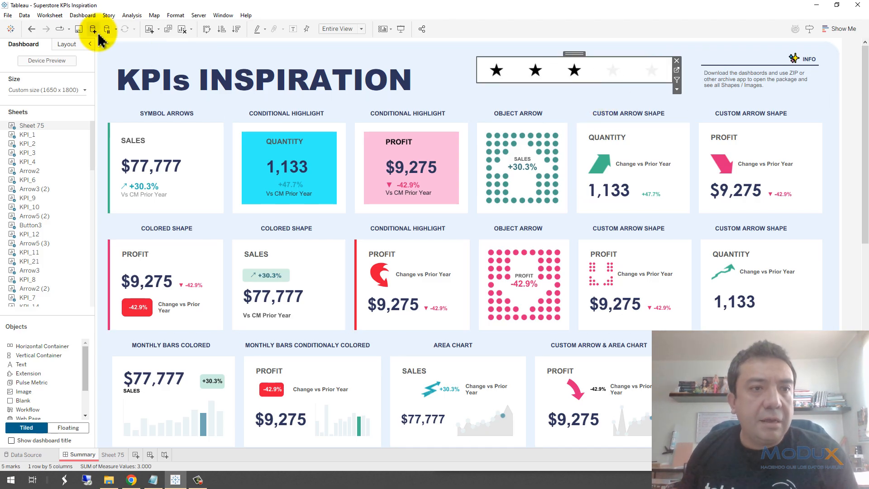
Add a Change Parameter dashboard action with only Sheet 75 of the Summary dashboard as its source sheet.
click(83, 15)
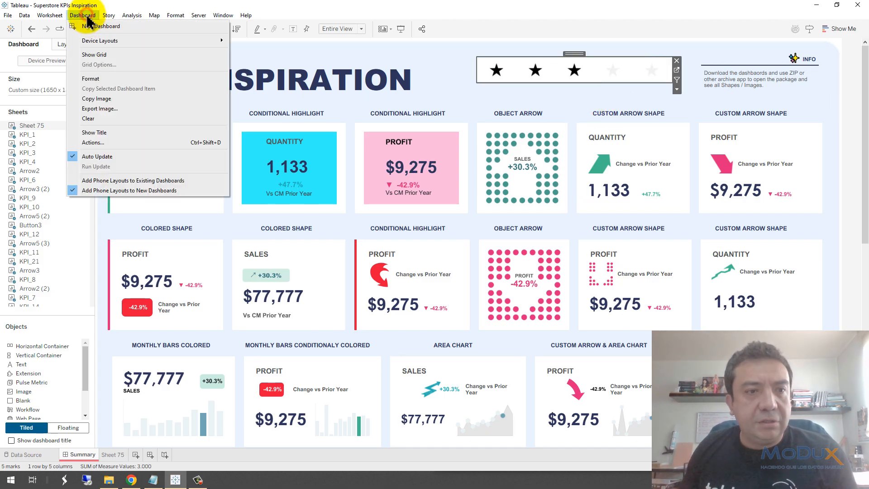
click(109, 144)
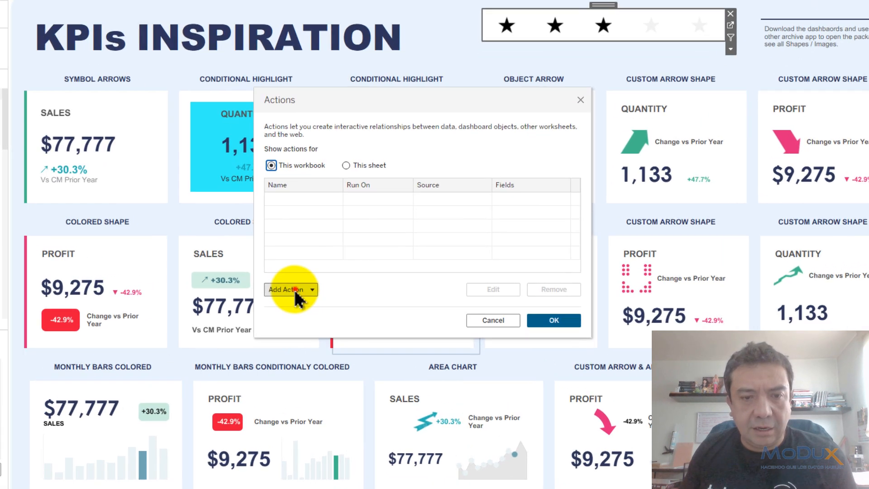
click(328, 284)
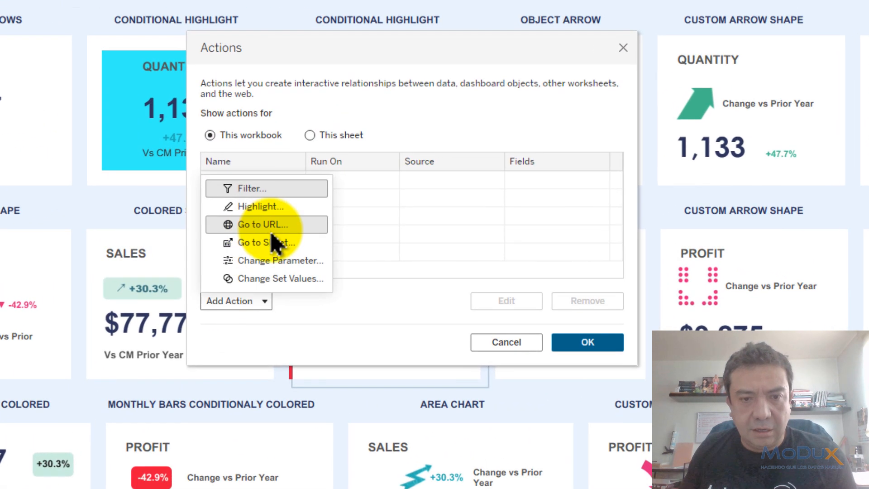
click(269, 260)
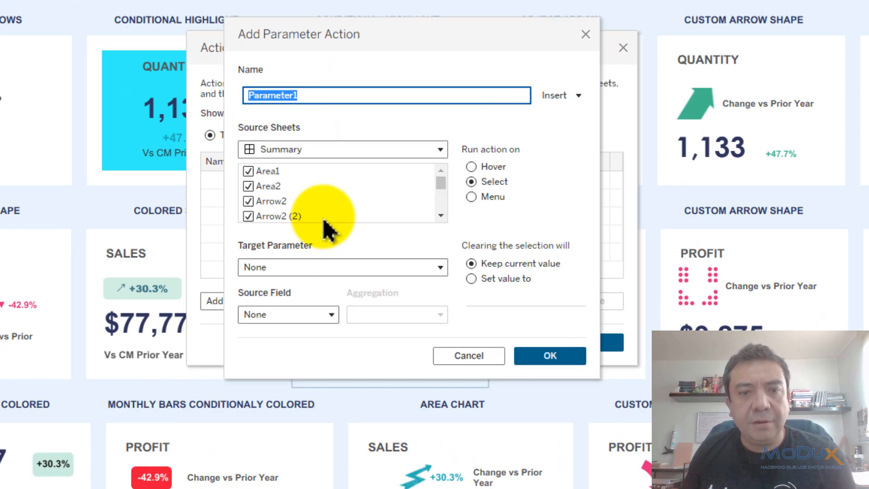
click(274, 171)
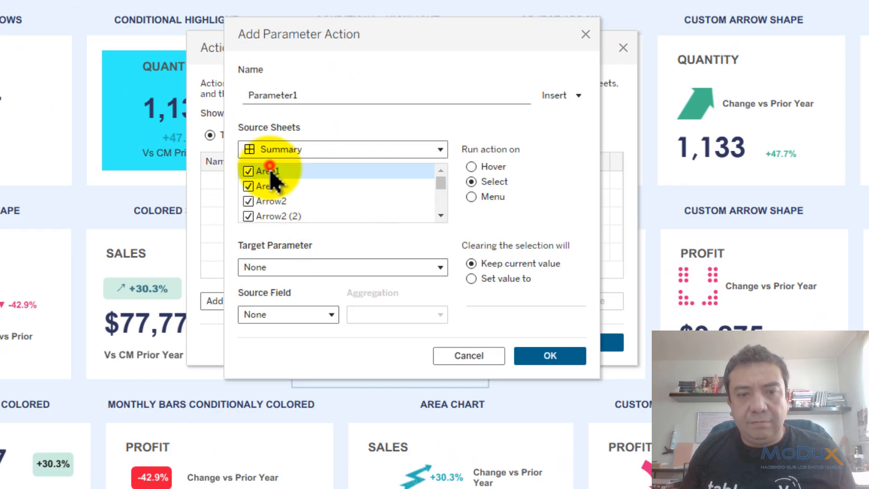
drag(441, 183, 445, 229)
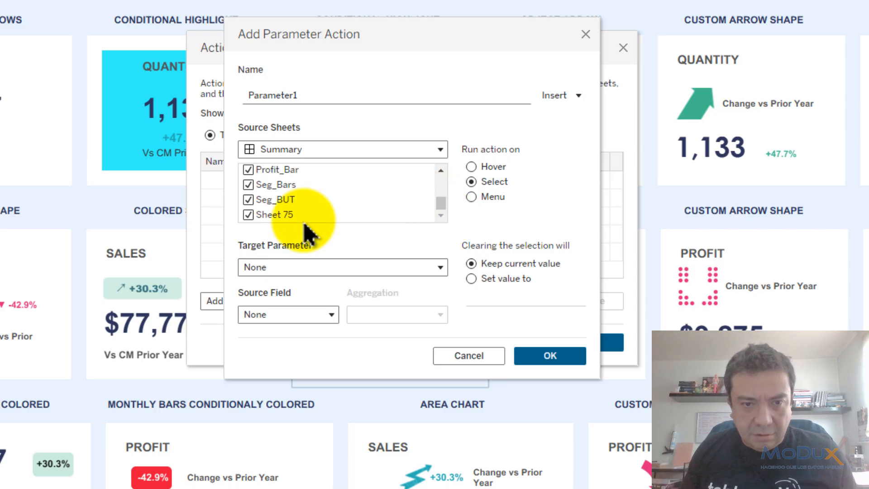
shift+click(263, 200)
click(248, 199)
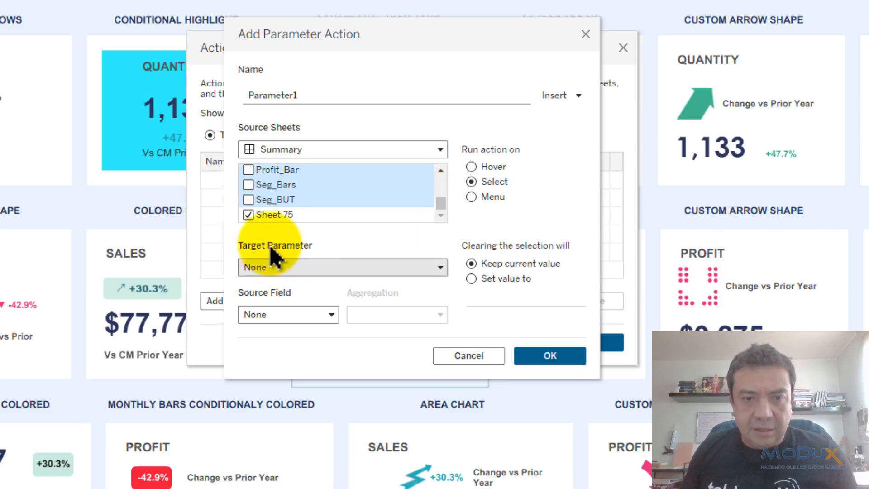
Target the Stars parameter from the Measure Names field, run the parameter action on Hover, and save it.
click(308, 267)
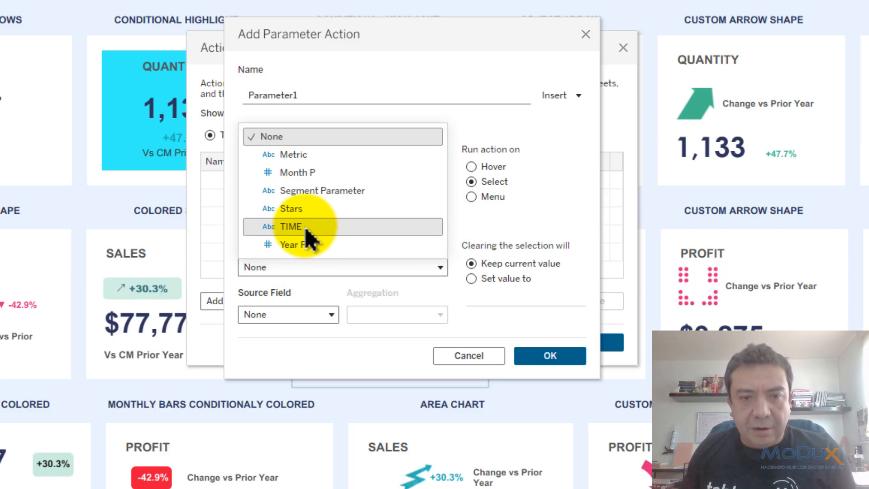
click(301, 209)
click(273, 320)
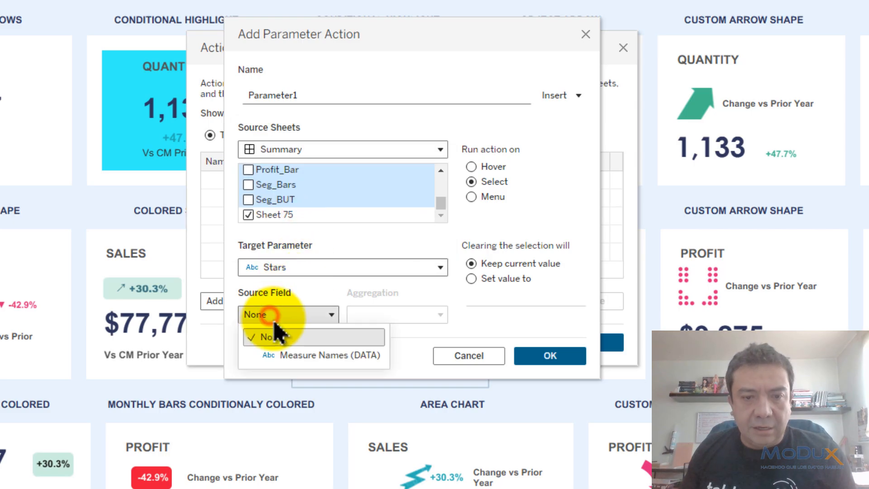
click(306, 357)
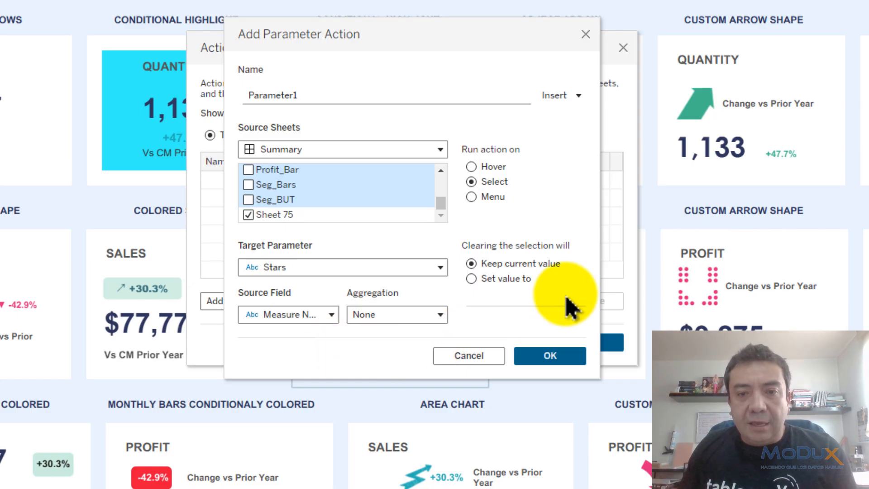
click(488, 167)
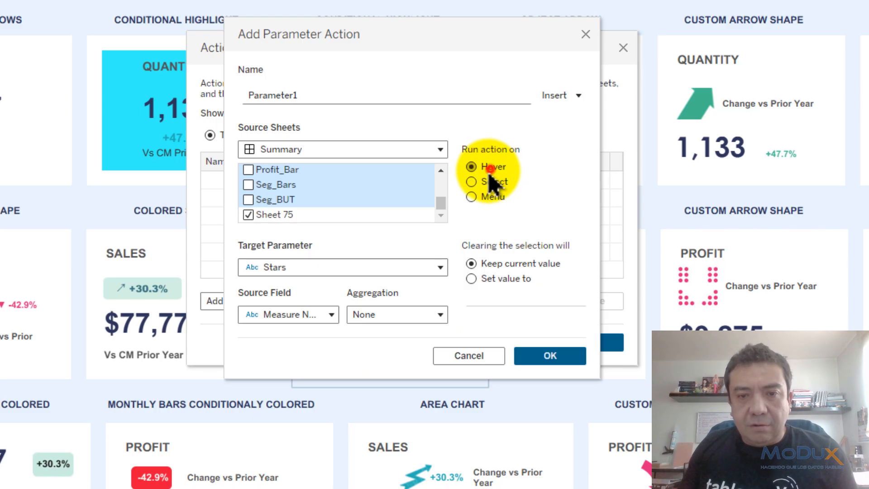
click(551, 356)
click(570, 342)
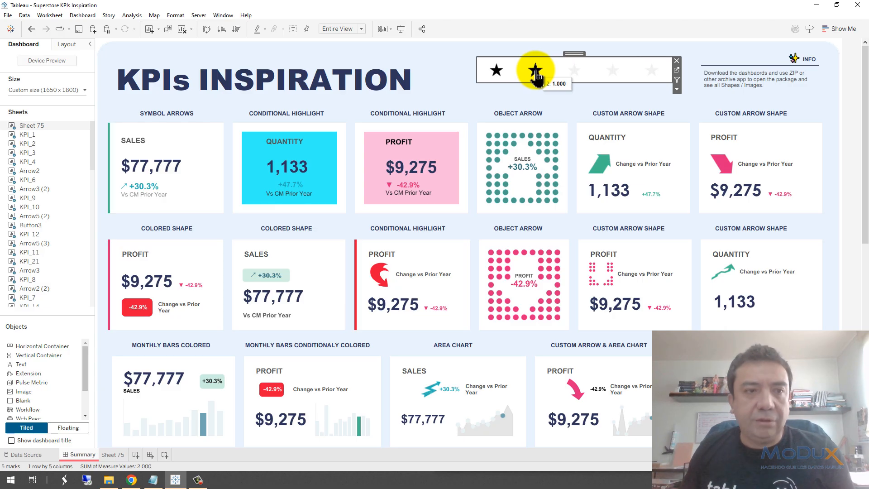
Add a Go to URL dashboard action and set its URL to the pre-filled Google Forms link copied from Chrome.
click(82, 15)
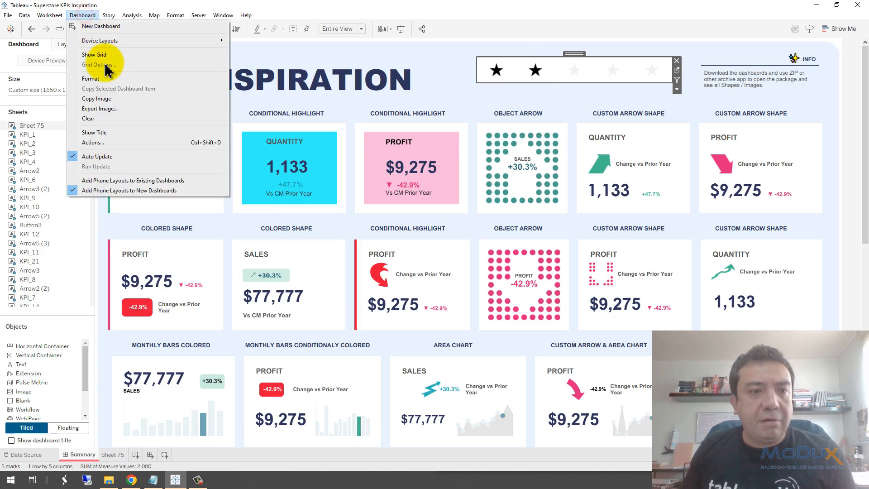
click(102, 141)
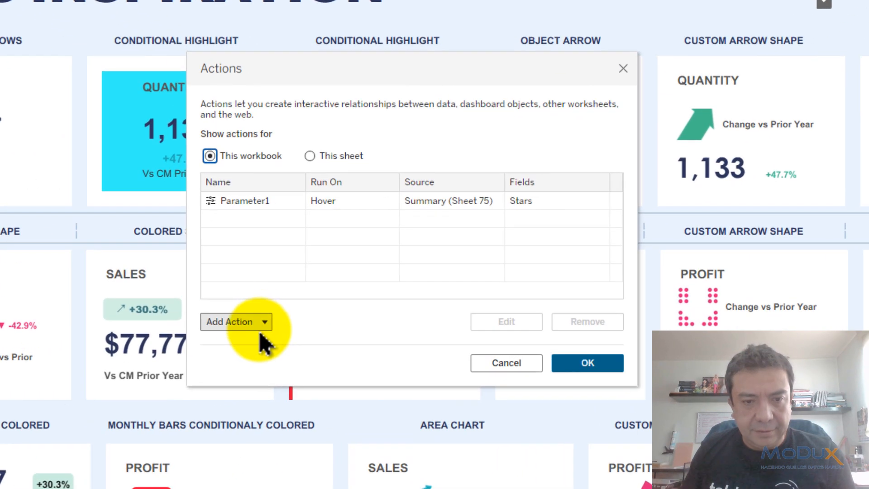
click(253, 322)
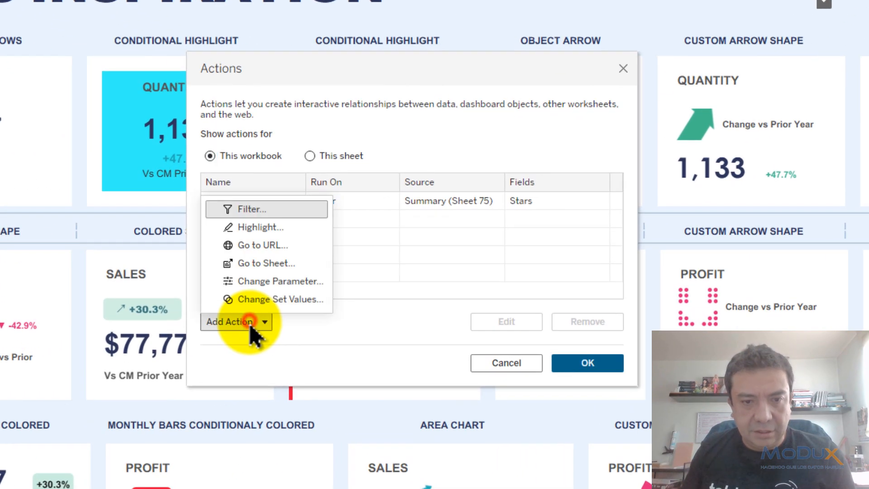
click(267, 246)
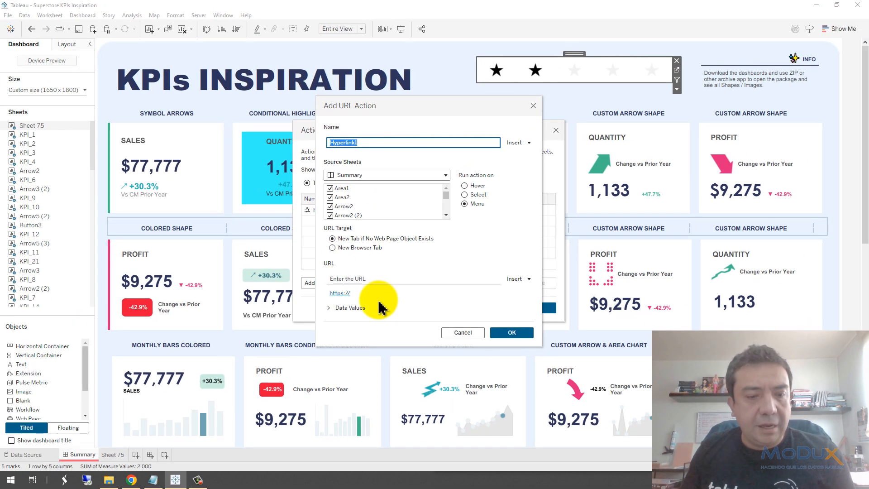
click(131, 480)
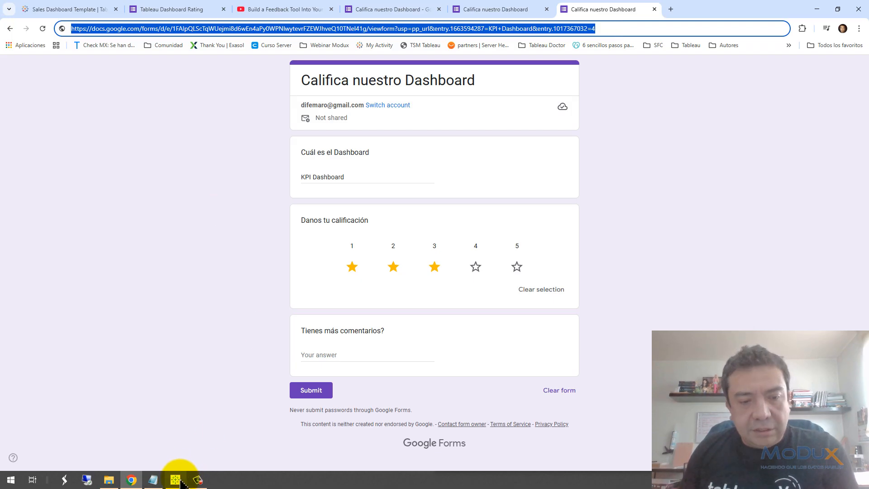
mouse_move(177, 480)
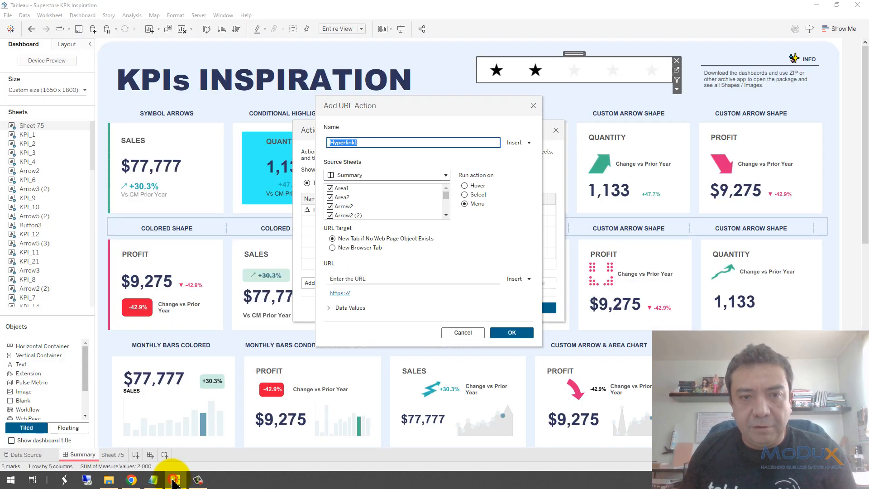
click(176, 480)
click(346, 284)
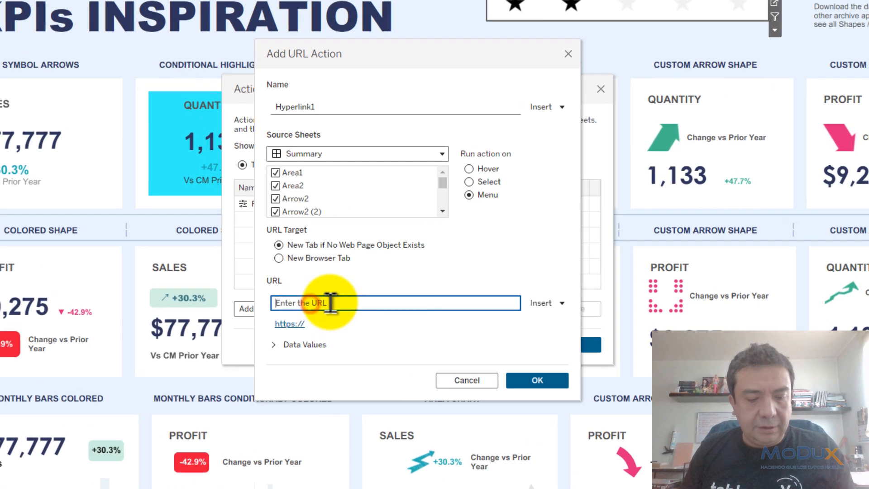
key(ctrl+v)
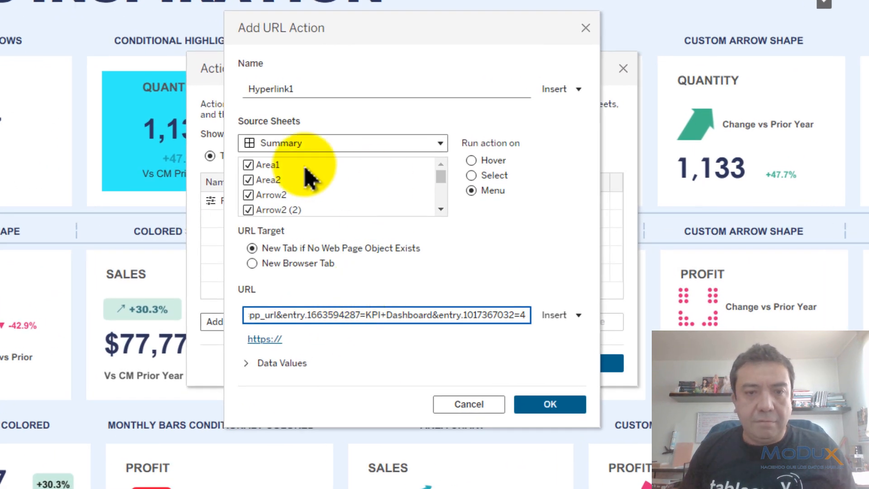
Restrict the URL action's source sheets to only Sheet 75 of the Summary dashboard.
click(262, 165)
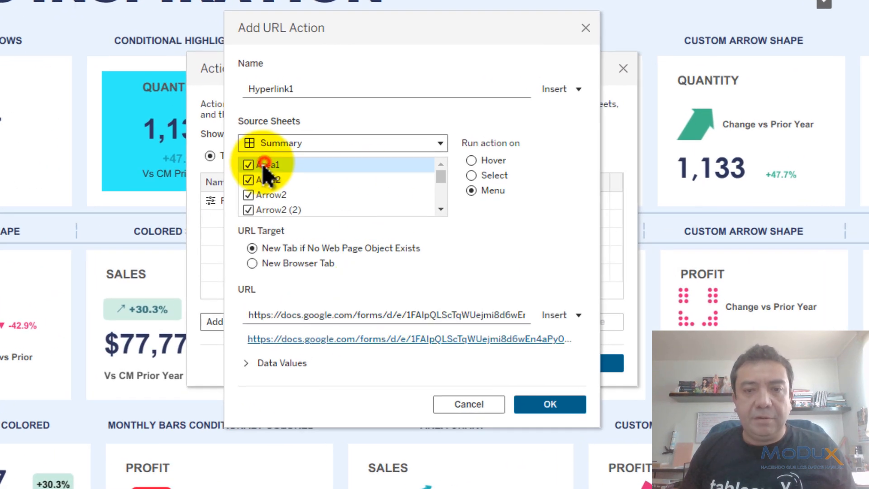
drag(440, 176, 417, 220)
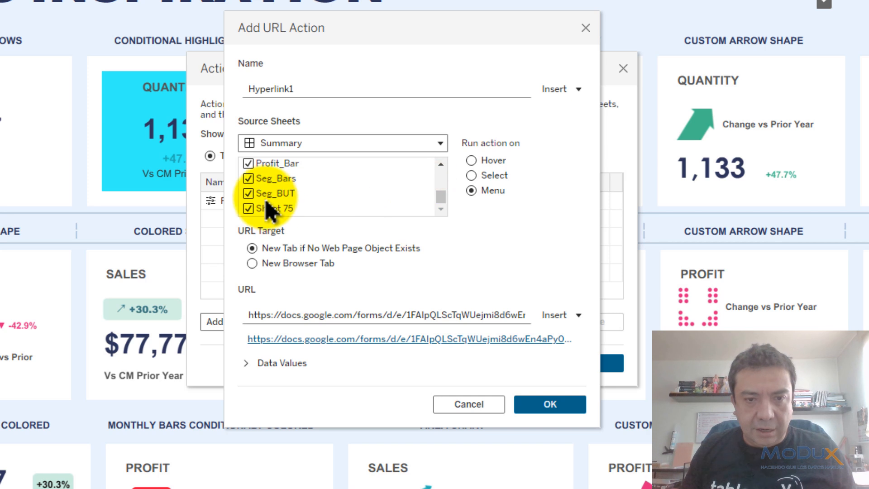
shift+click(249, 194)
click(248, 193)
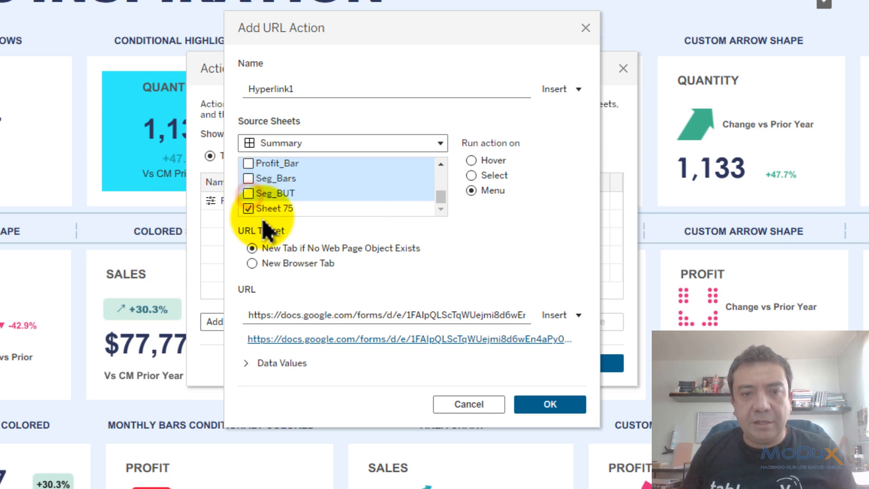
Paste the pre-filled Google Forms link again as the action's URL and append the Stars parameter to its end.
triple_click(417, 316)
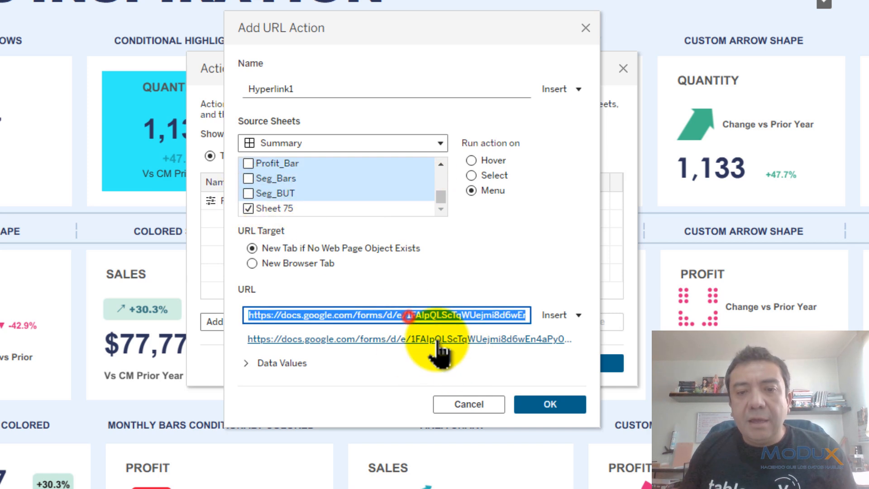
key(ctrl+v)
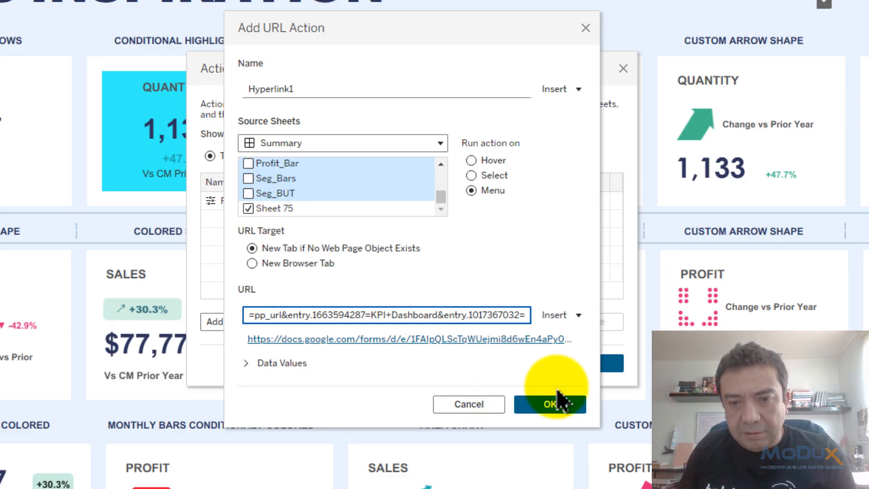
click(557, 316)
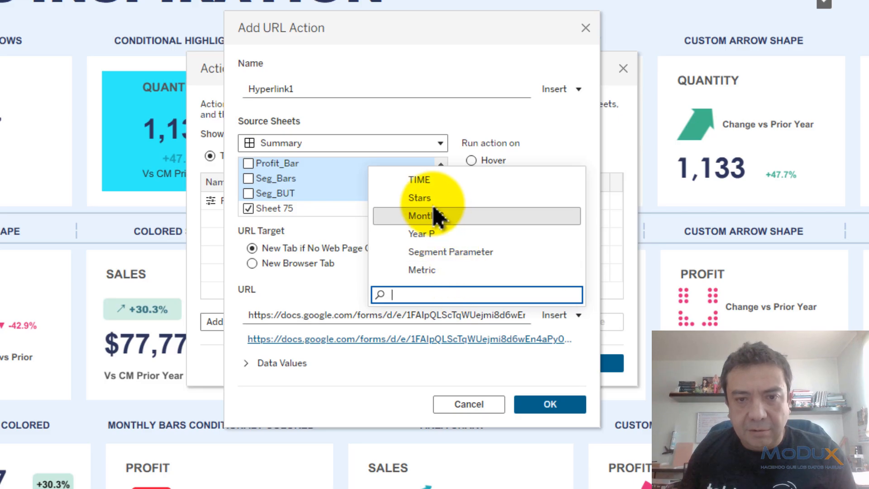
click(417, 196)
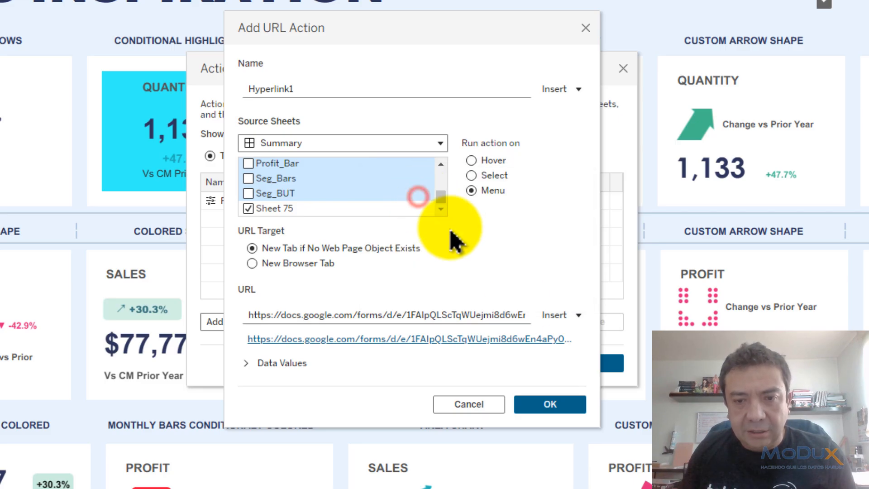
click(550, 403)
Edit the Hyperlink1 action to run on Select, rename it "Ir a Google Form", and save the dashboard actions.
click(310, 219)
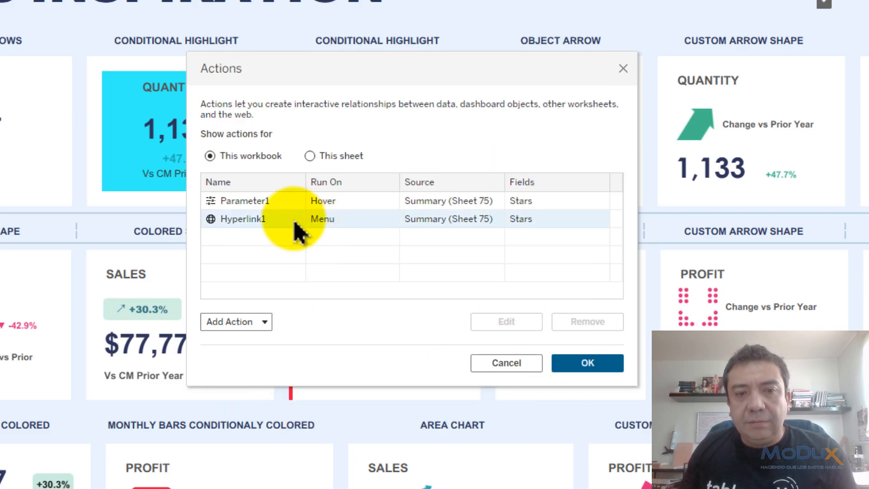
click(502, 322)
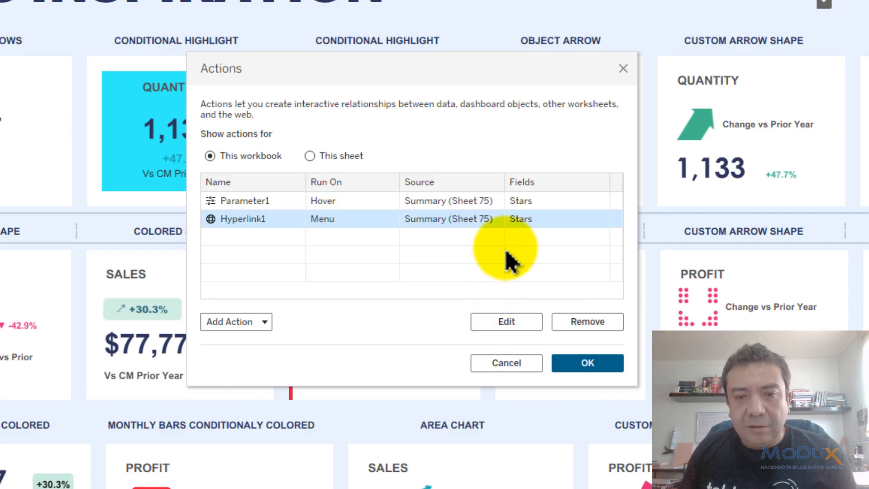
click(478, 176)
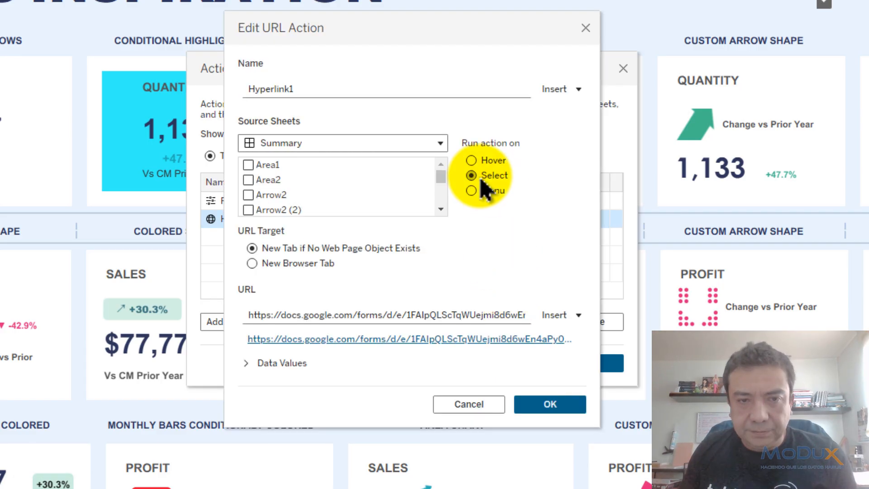
double_click(328, 89)
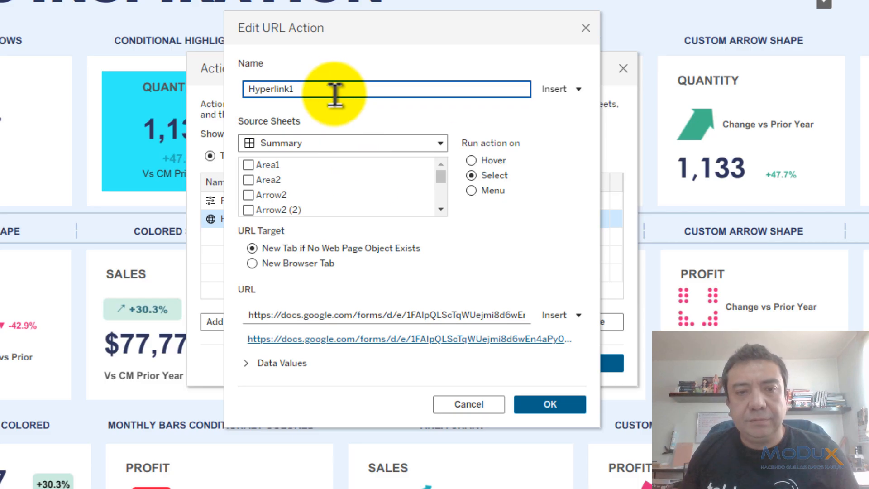
key(BackSpace)
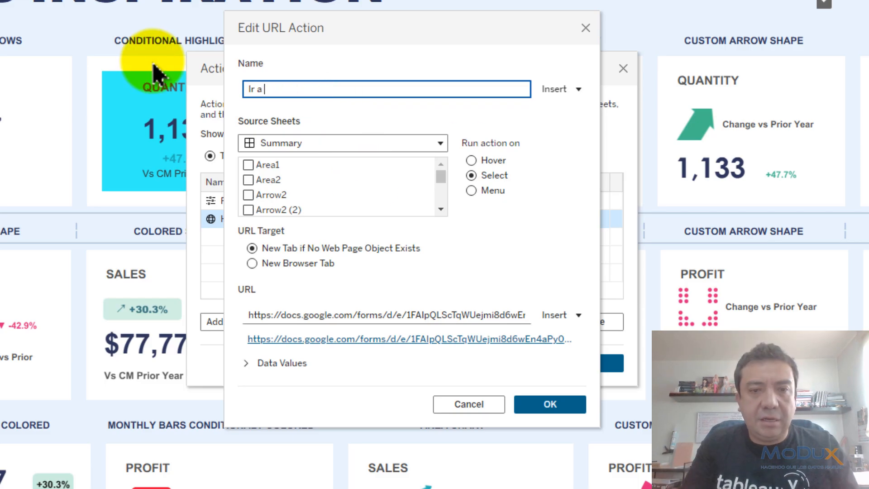
text(Ir a Google For)
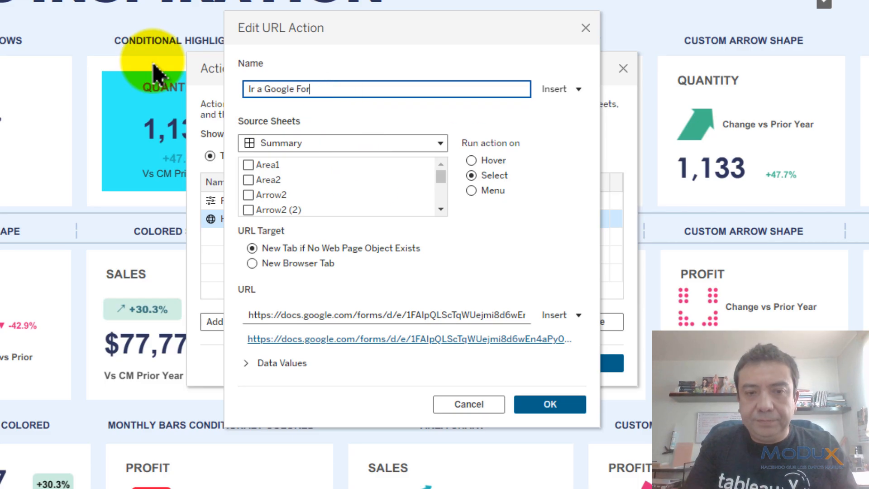
text(m)
click(549, 403)
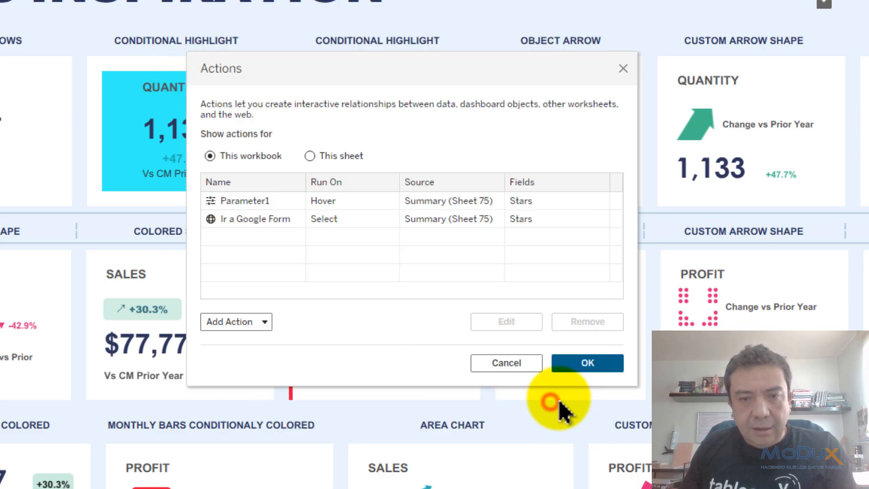
click(584, 364)
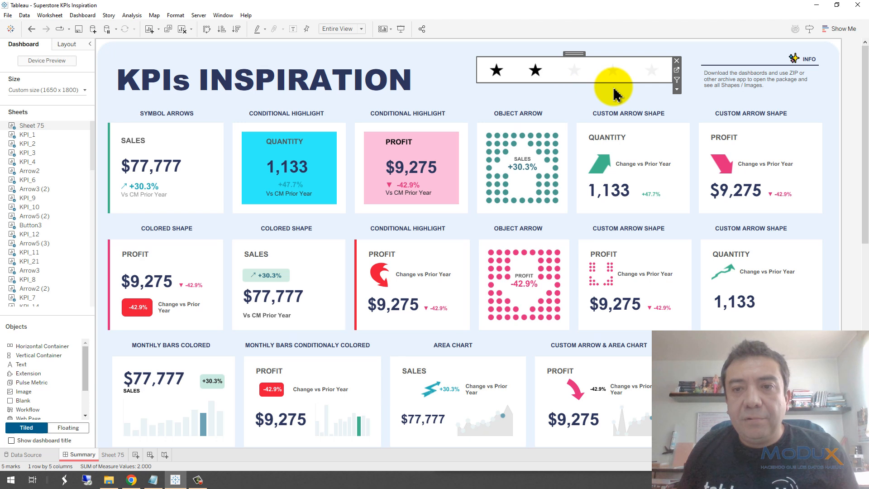
Test the URL action with the fourth star on the Summary dashboard, and return from the browser form to Tableau.
click(613, 73)
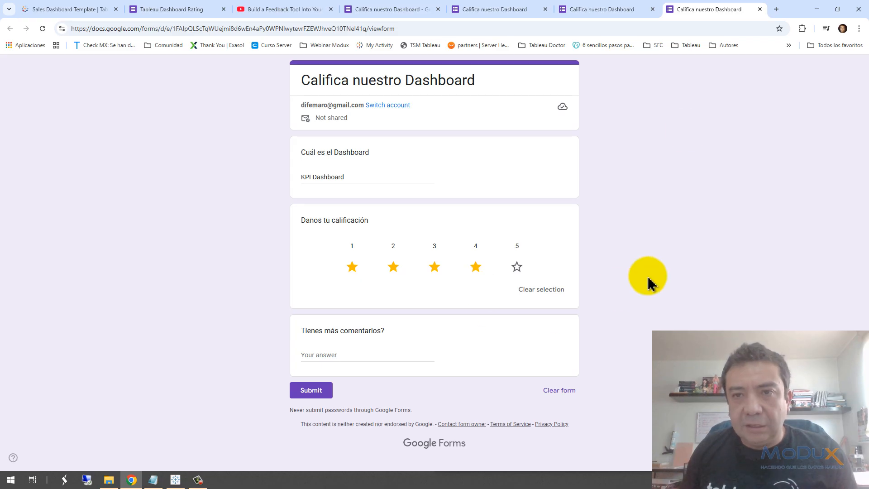
click(178, 477)
Replace Sheet 75's tooltip with "Haz Clic para ir a la forma de calificación" in bold italics and check it on the Summary dashboard.
click(676, 91)
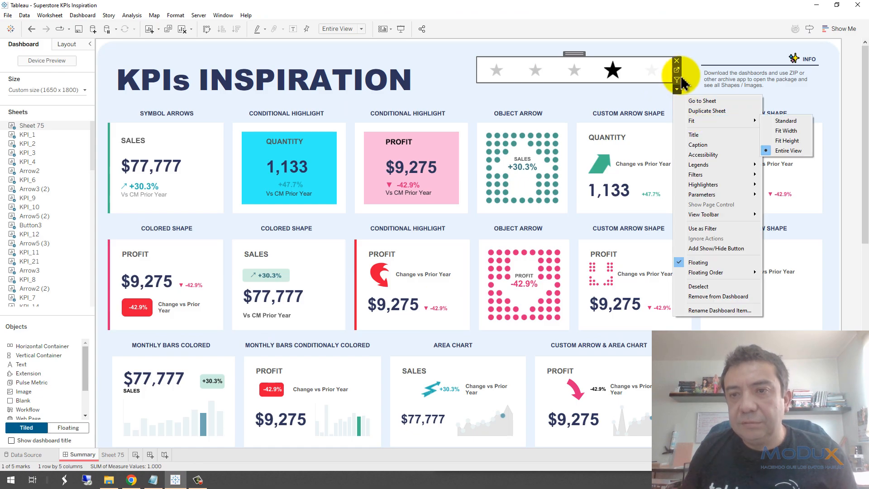
click(677, 71)
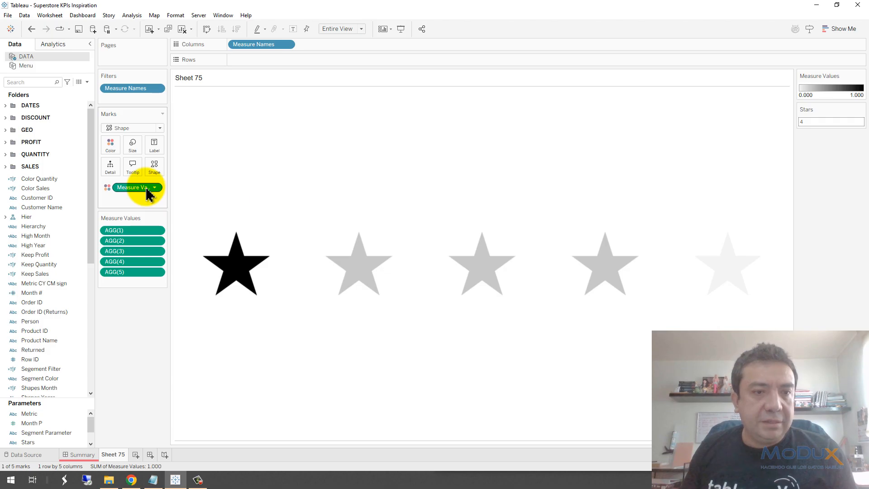
click(134, 166)
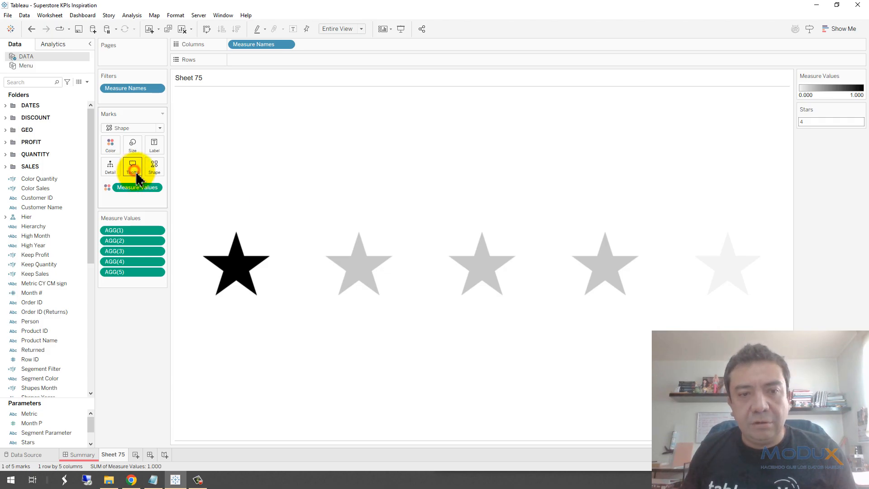
click(460, 187)
key(ctrl+a)
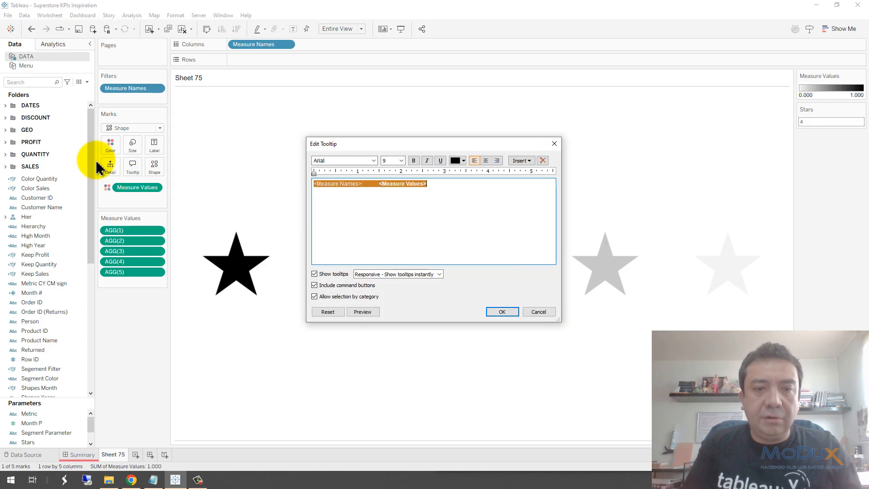
text(")
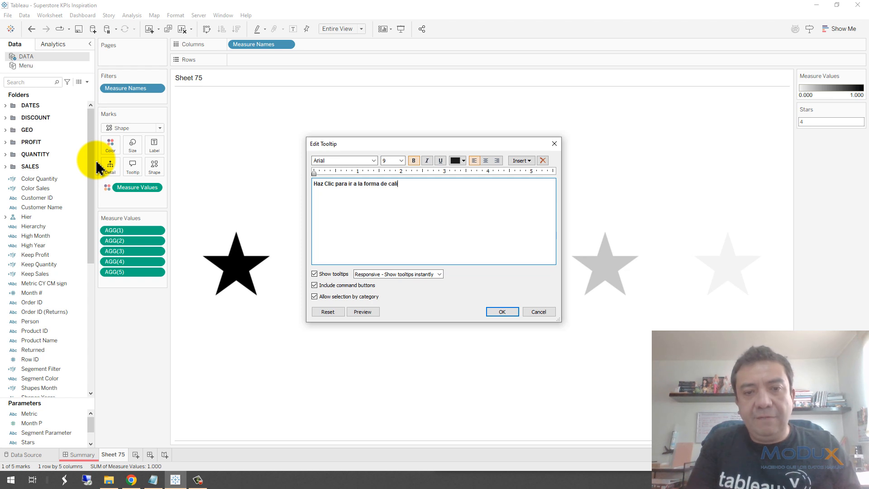
key(ctrl+a)
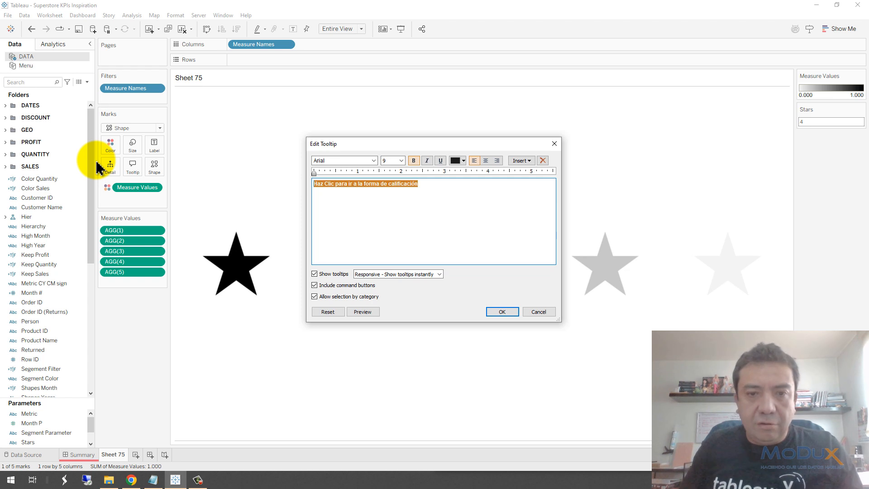
click(501, 313)
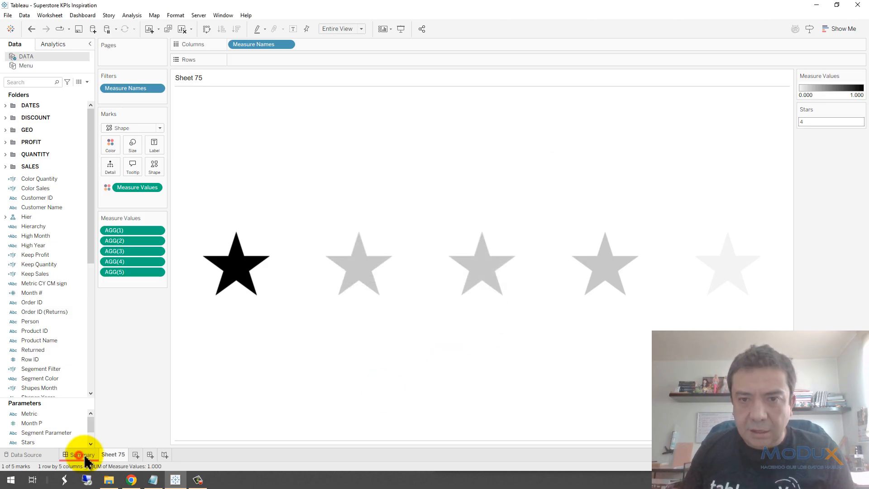
click(84, 455)
mouse_move(617, 81)
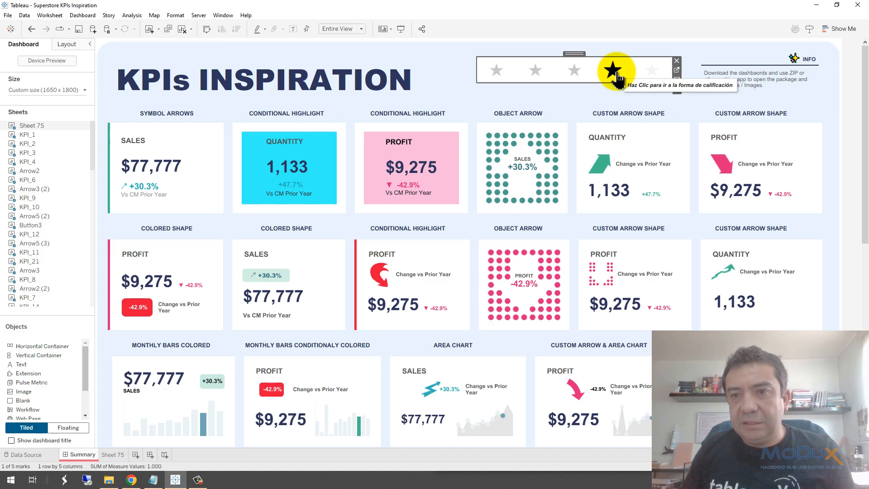